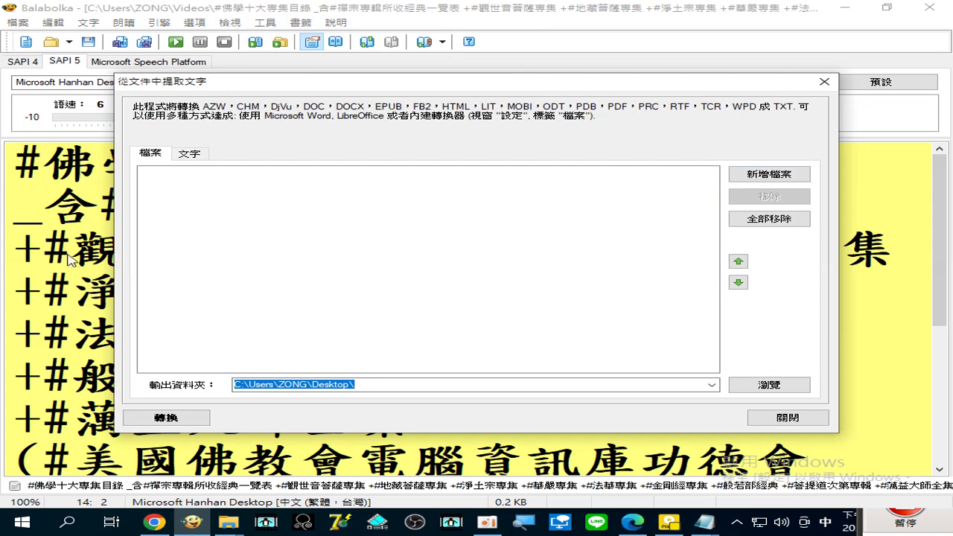
click(189, 154)
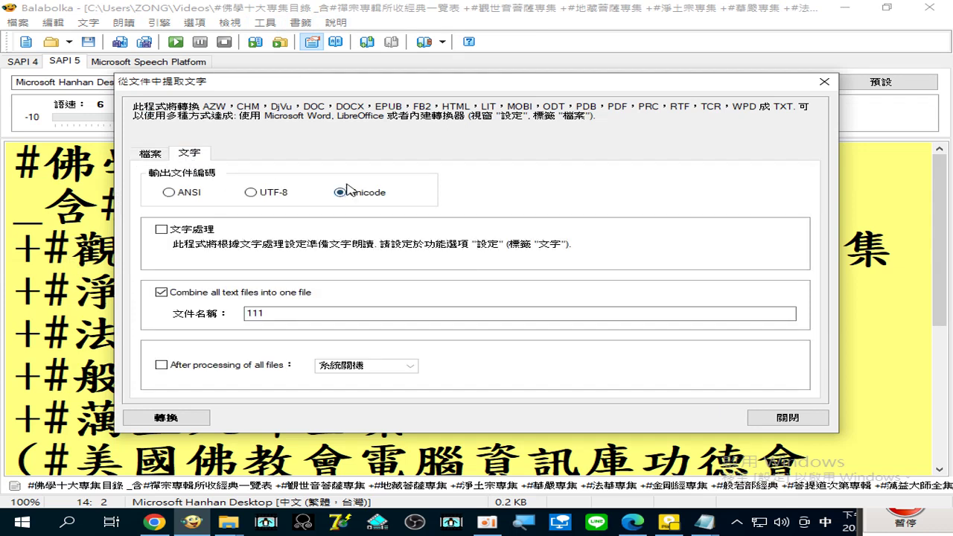
click(151, 158)
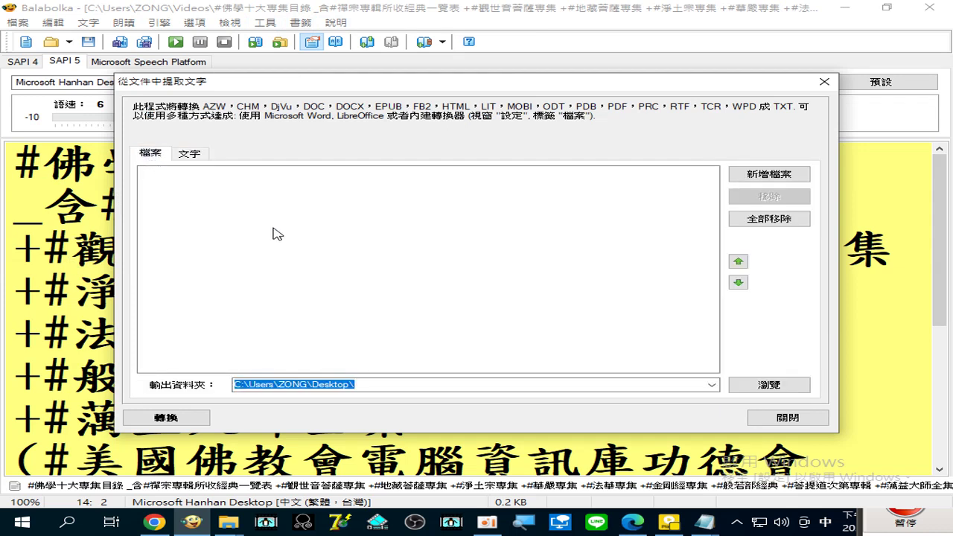
right_click(339, 381)
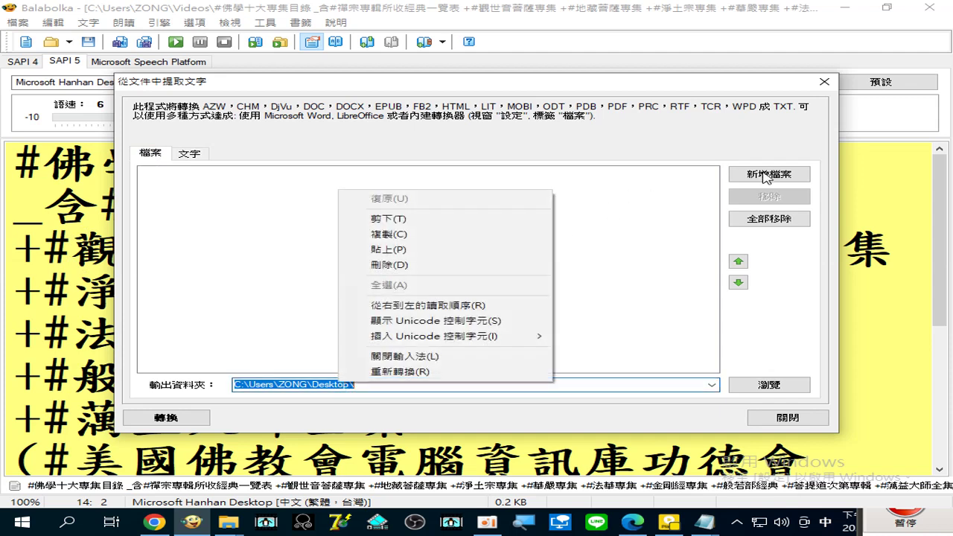
click(411, 421)
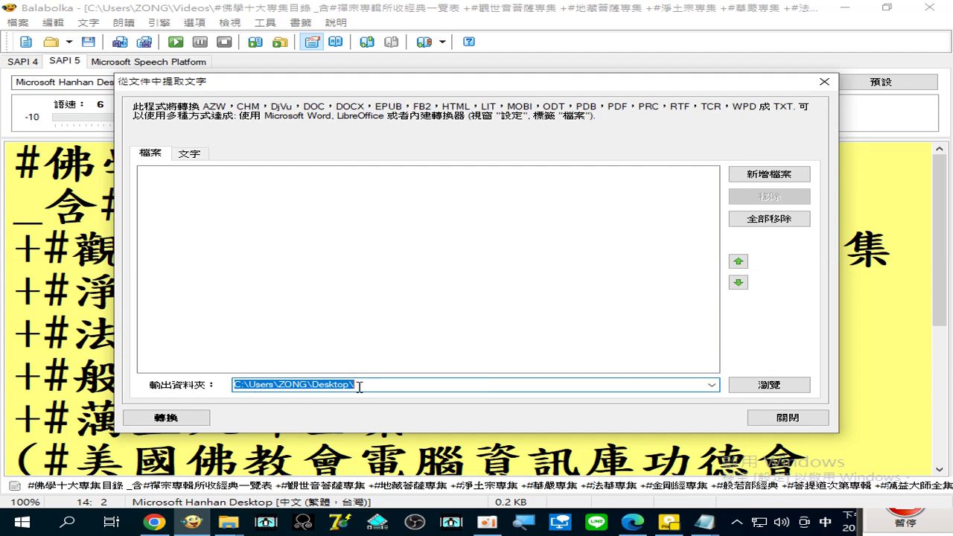
Step: Start adding files to the extraction list and paste the copied path of the 佛學十大專集 folder as the file name
click(779, 179)
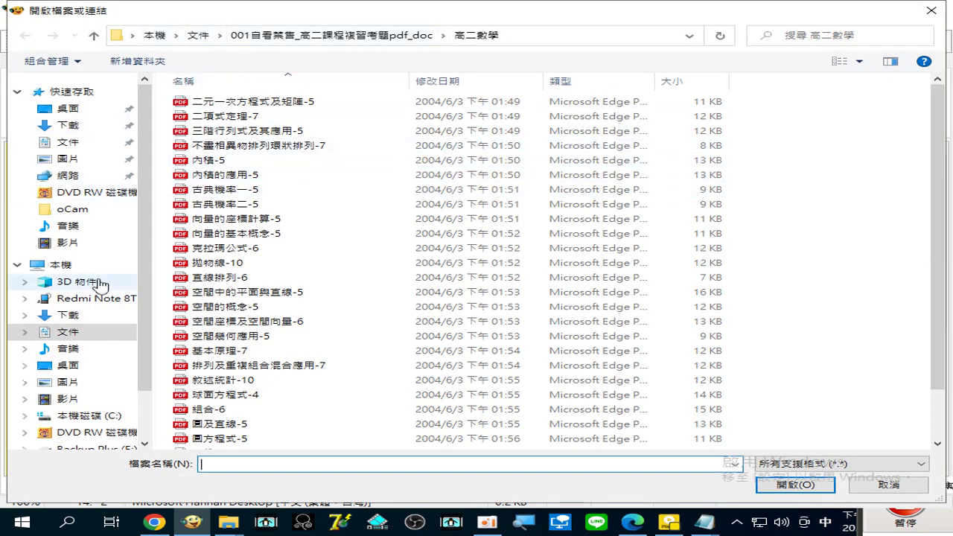
right_click(237, 463)
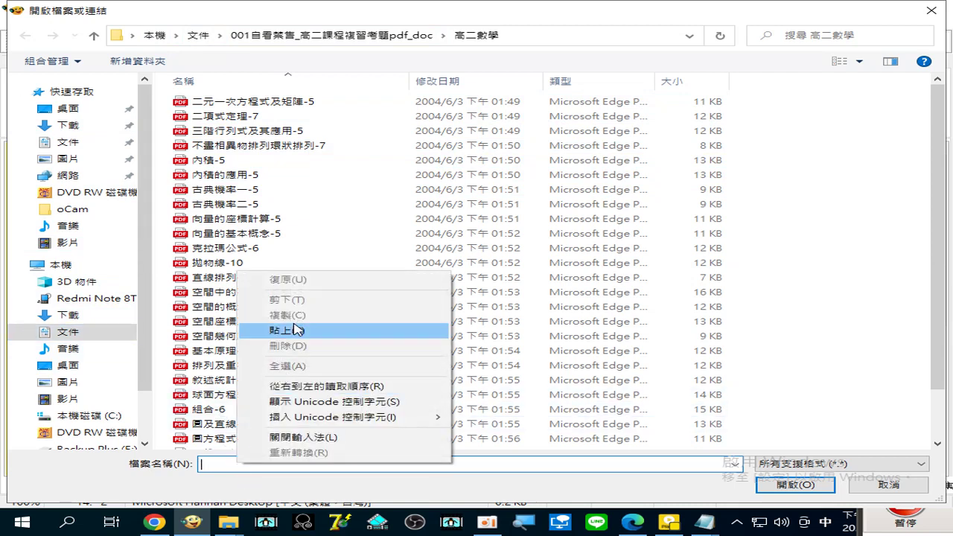
click(301, 331)
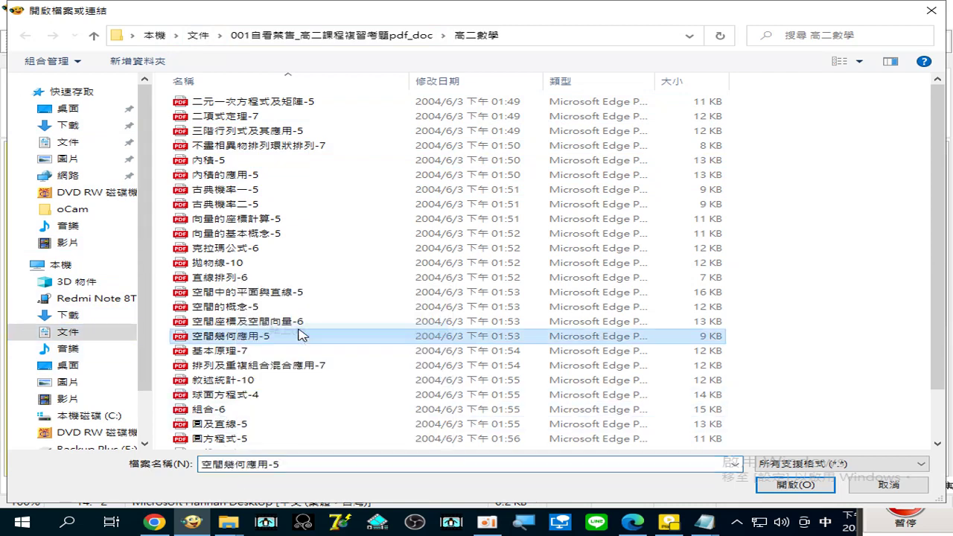
click(295, 464)
right_click(296, 464)
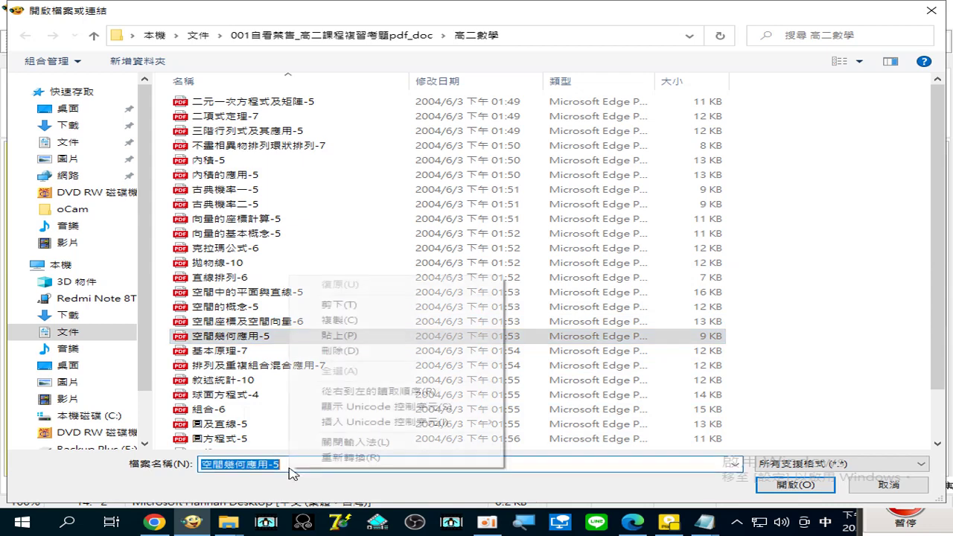
click(335, 336)
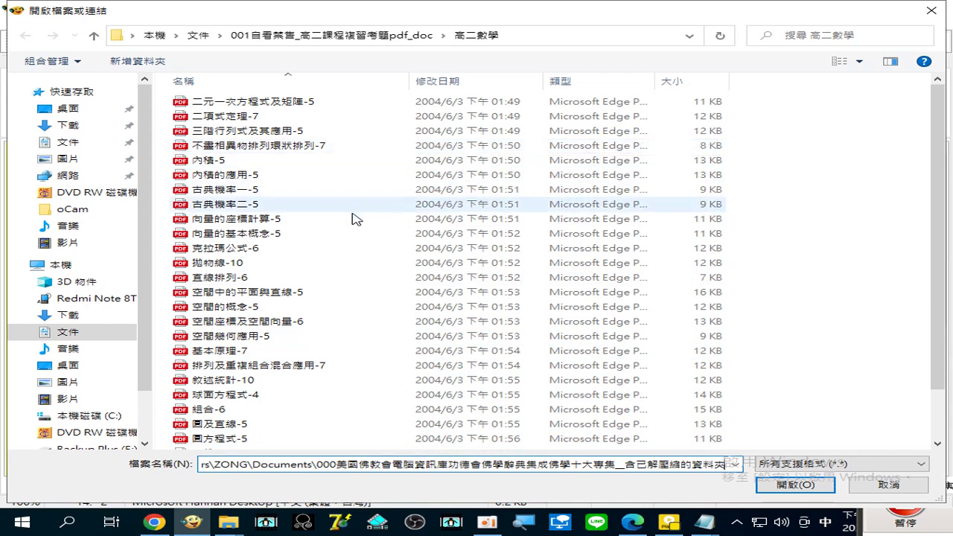
Step: Try to open the pasted folder path and dismiss the resulting message
drag(214, 459, 190, 460)
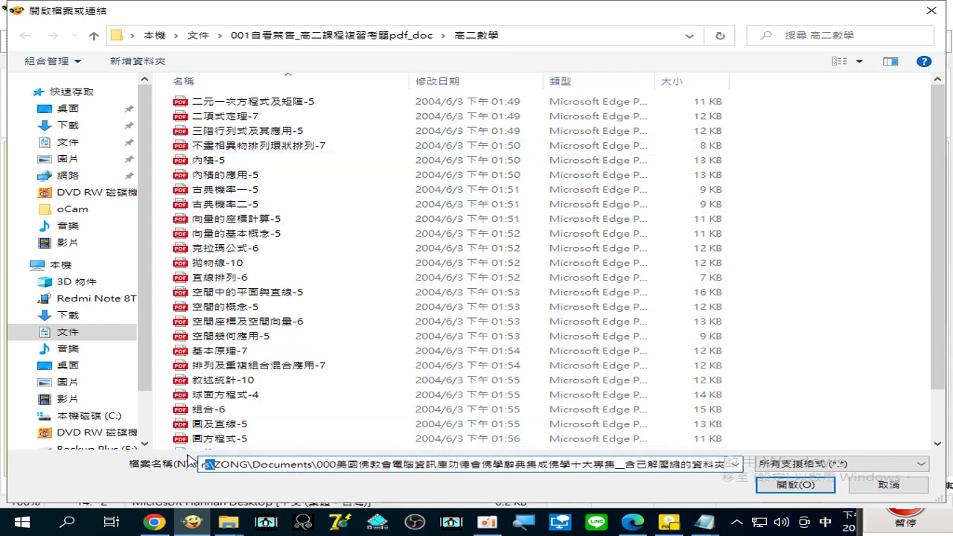
click(217, 463)
double_click(217, 463)
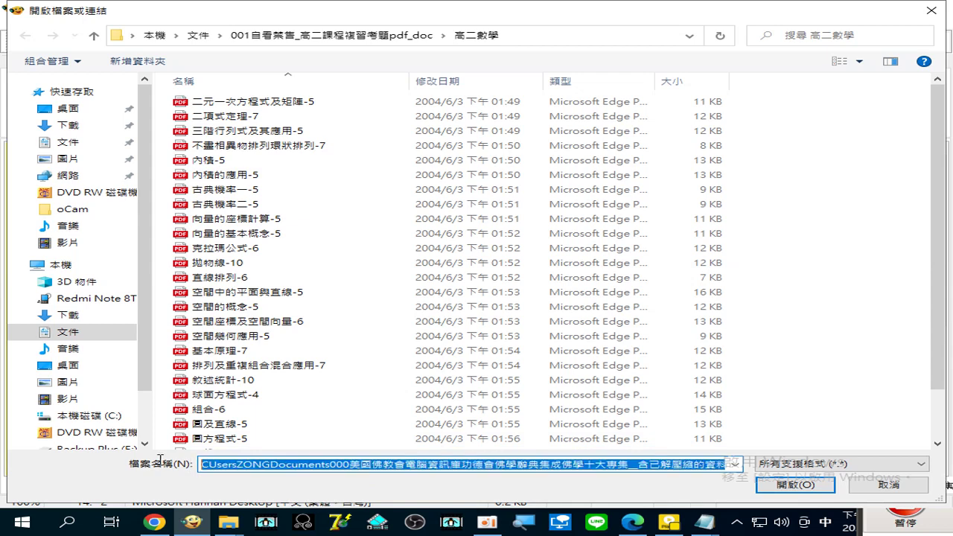
click(803, 485)
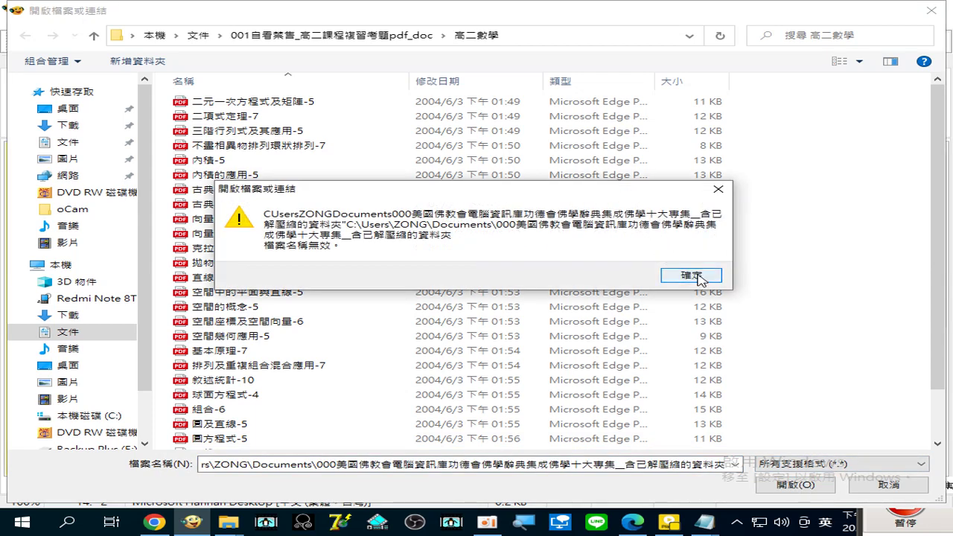
click(692, 276)
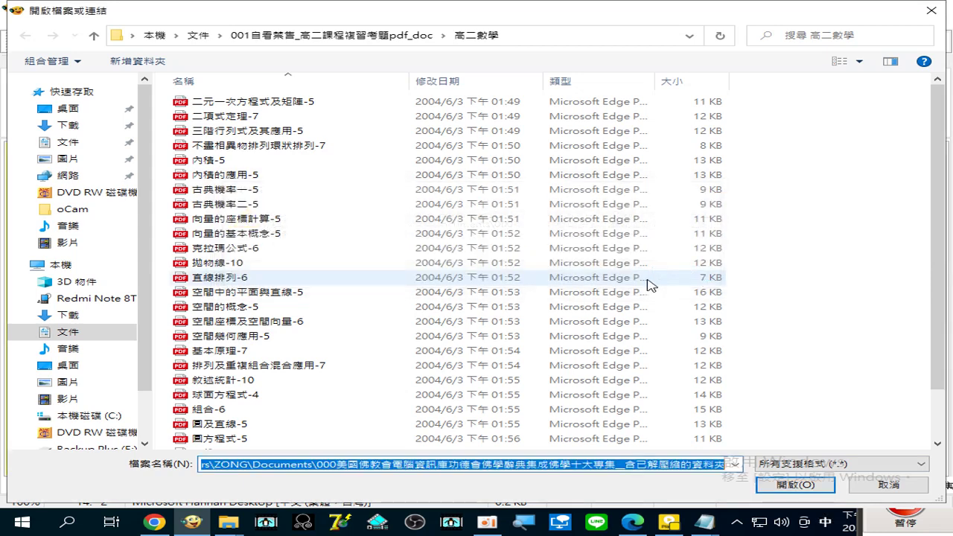
Step: Delete the duplicated leading part of the path and open the folder 000美國佛教會電腦資訊庫功德會佛學辭典集成佛學十大專集__含已解壓縮的資料夾
click(318, 464)
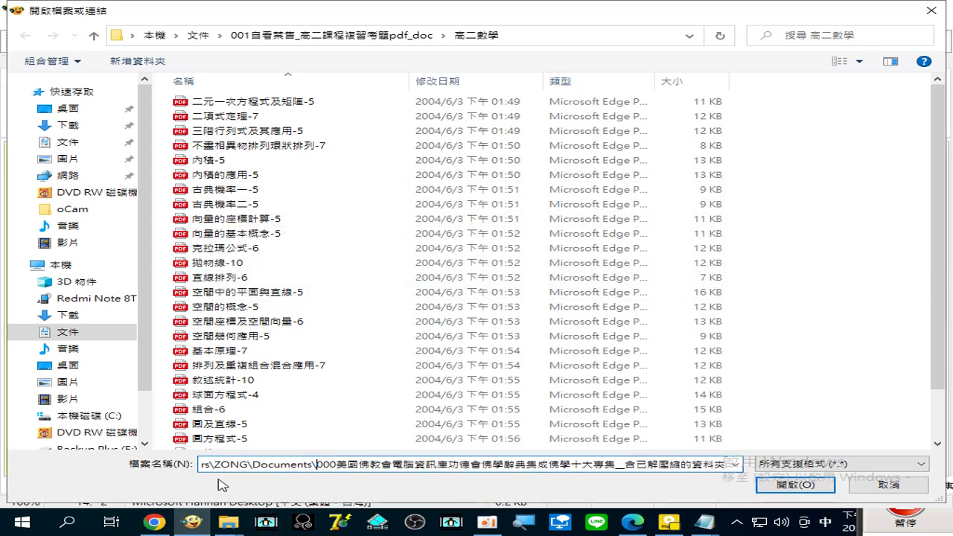
double_click(196, 464)
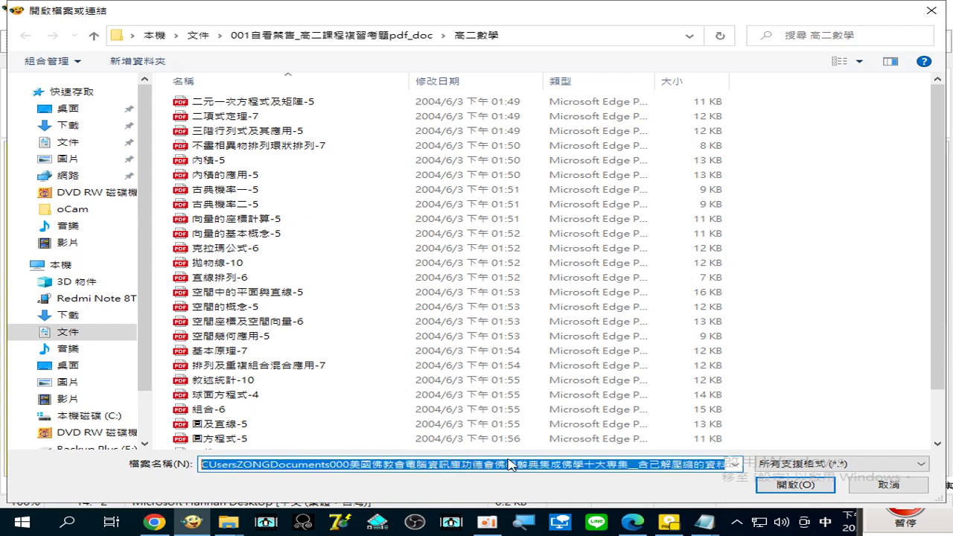
click(705, 468)
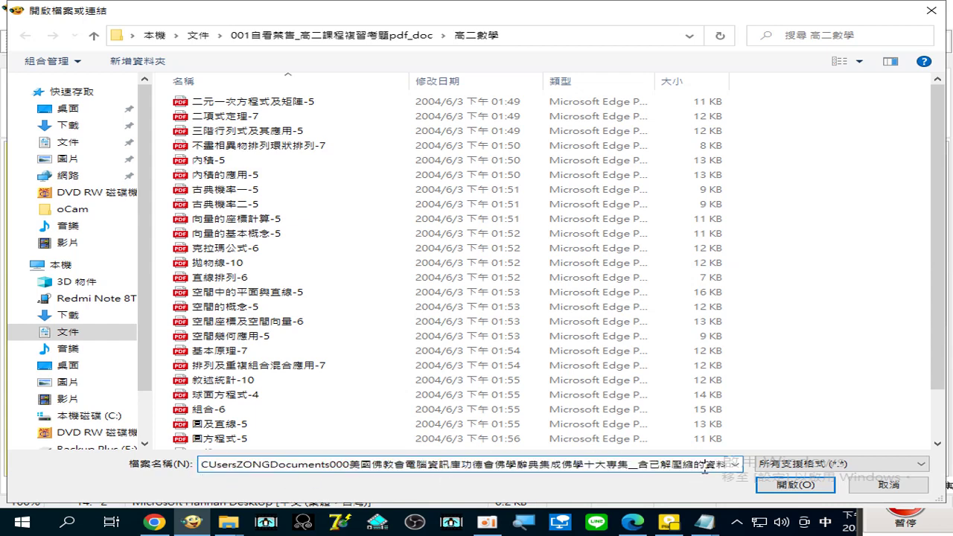
double_click(714, 468)
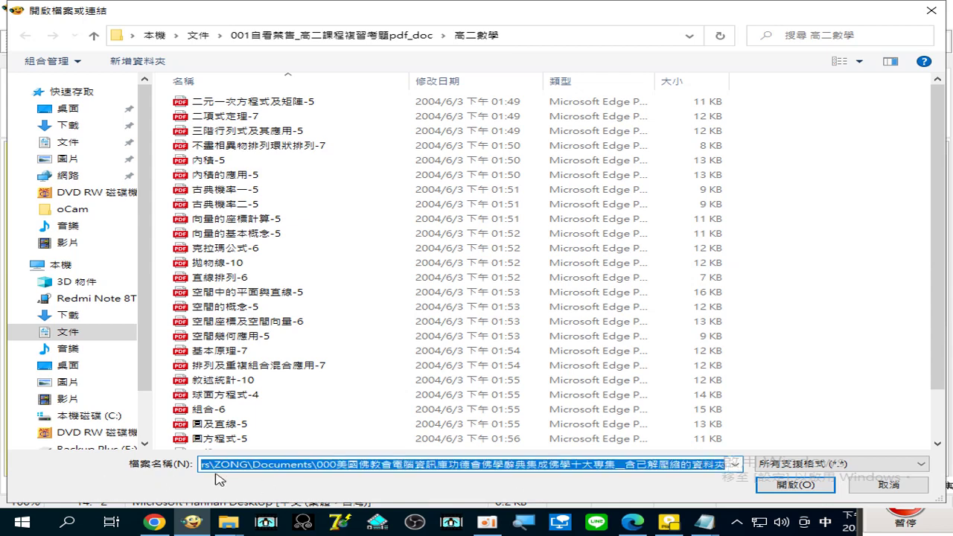
drag(206, 466, 196, 465)
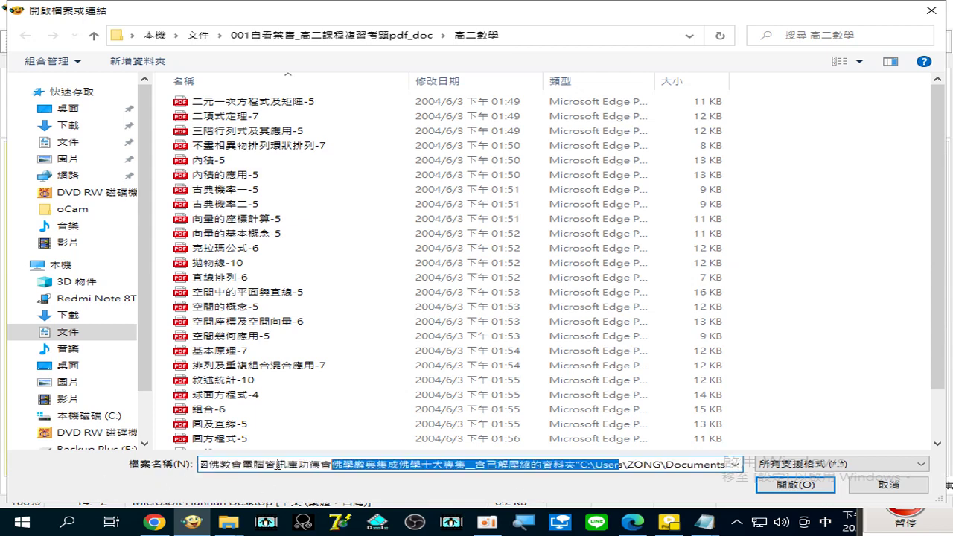
drag(564, 465, 582, 464)
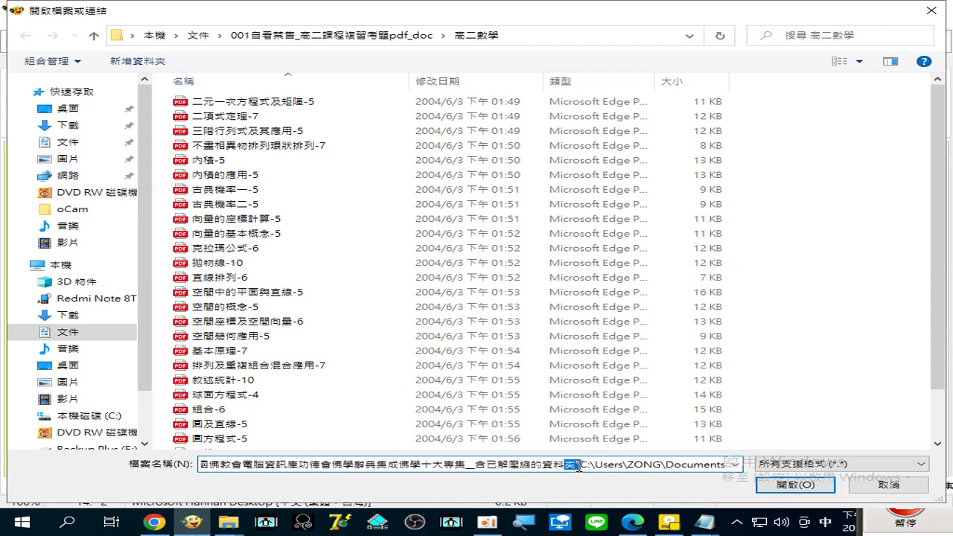
drag(582, 463, 182, 464)
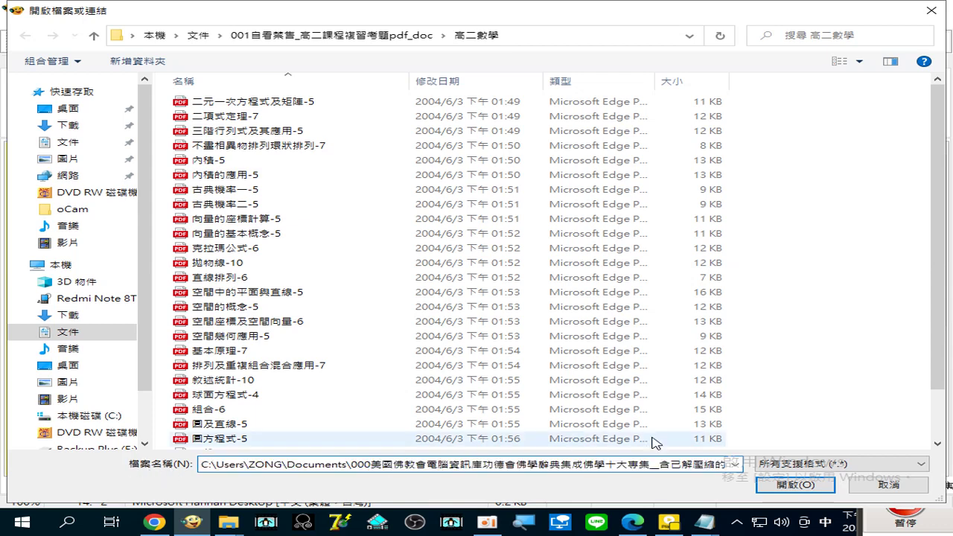
click(812, 489)
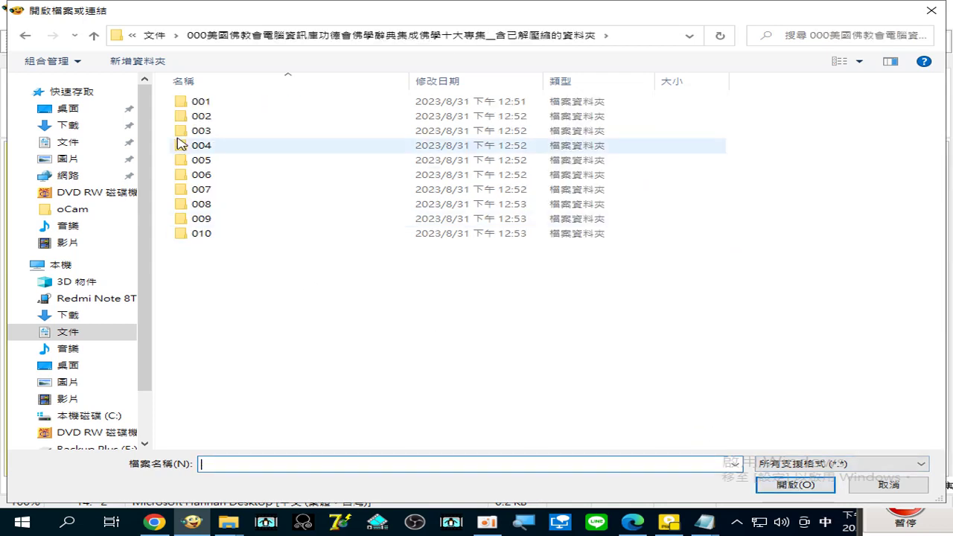
Step: Go into folder 002\000, set the file type filter to 所有檔案, and add the text file 00 to the extraction list
click(184, 117)
double_click(184, 117)
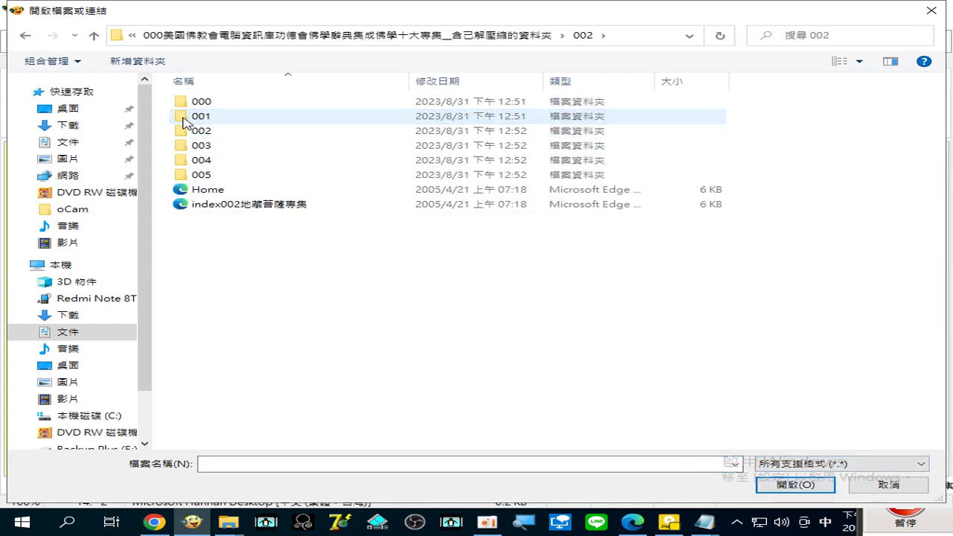
double_click(192, 103)
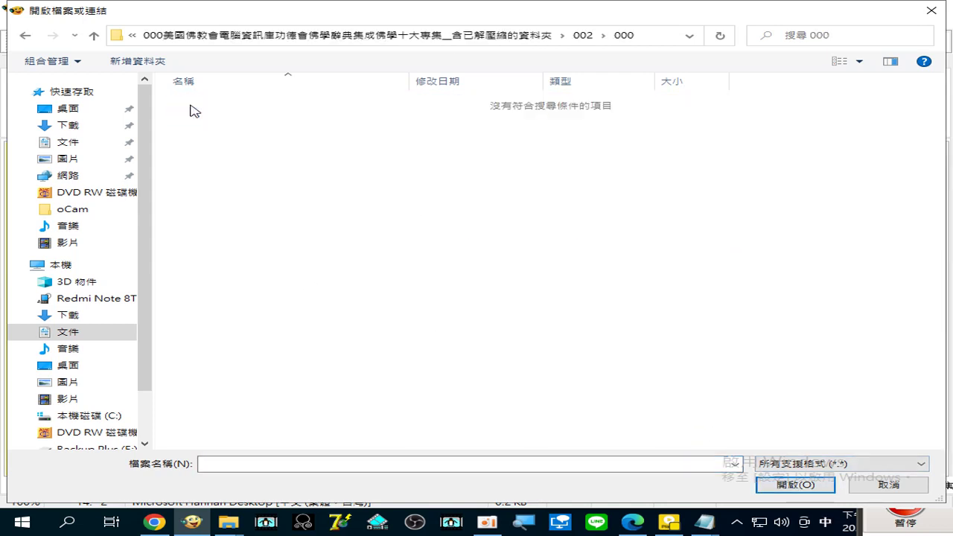
click(820, 464)
click(792, 452)
click(787, 465)
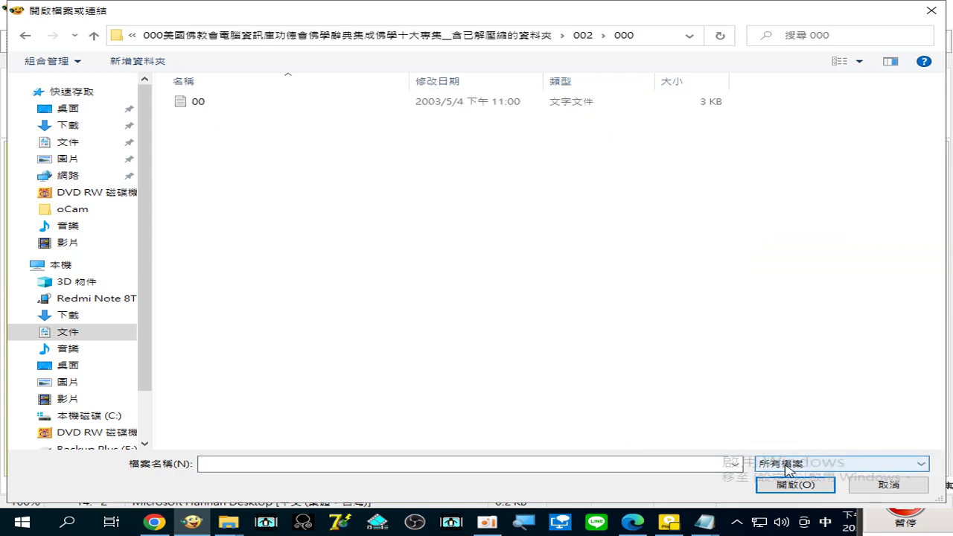
click(786, 465)
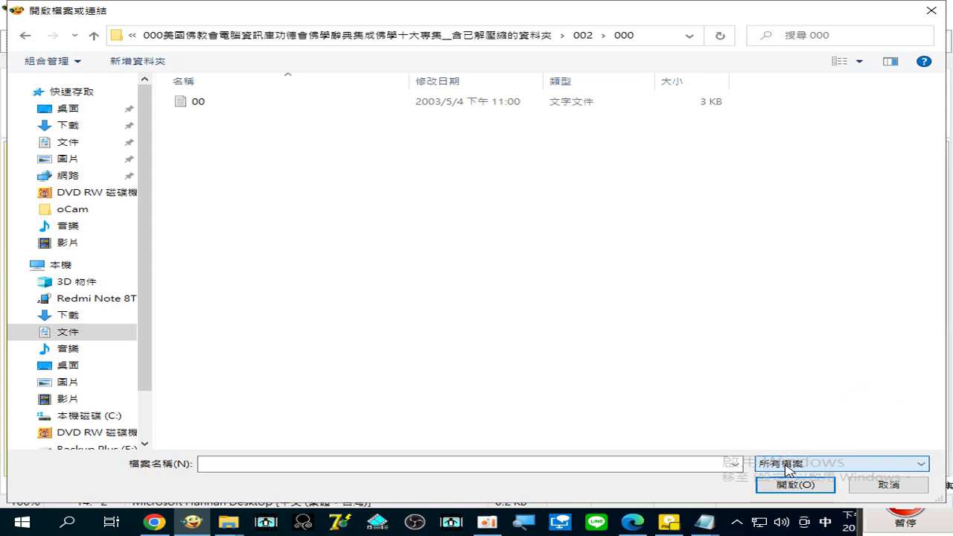
double_click(188, 102)
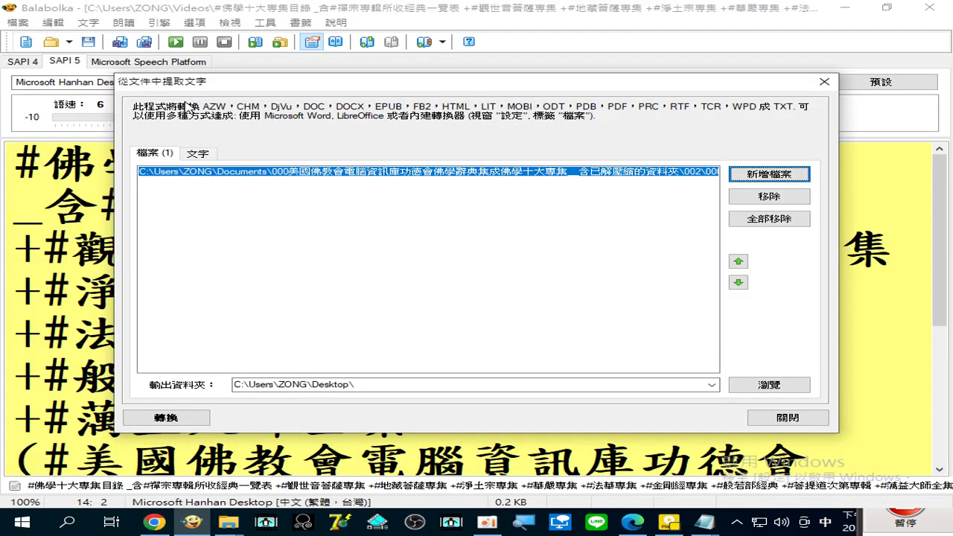
Step: Add all text files 01 to 07 from folder 002\001 to the extraction list
click(768, 176)
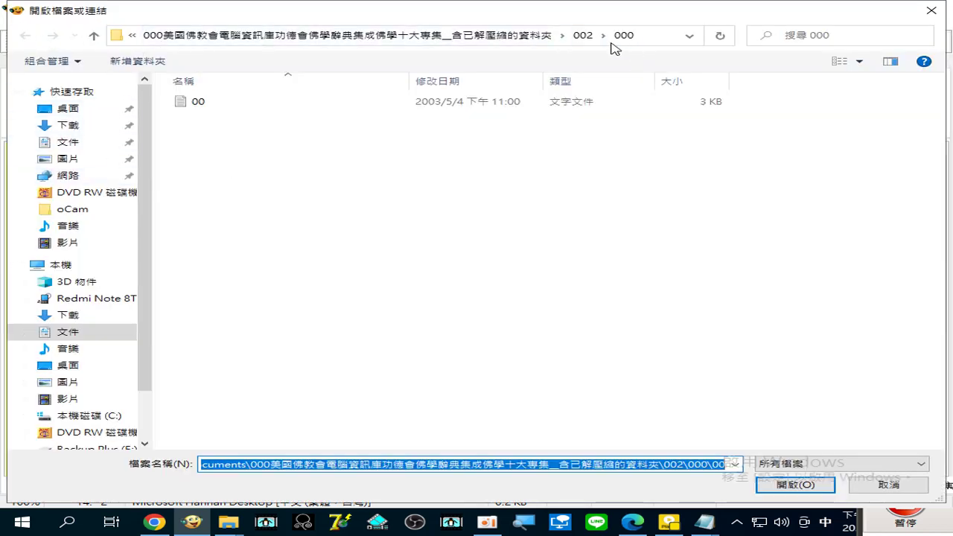
click(582, 35)
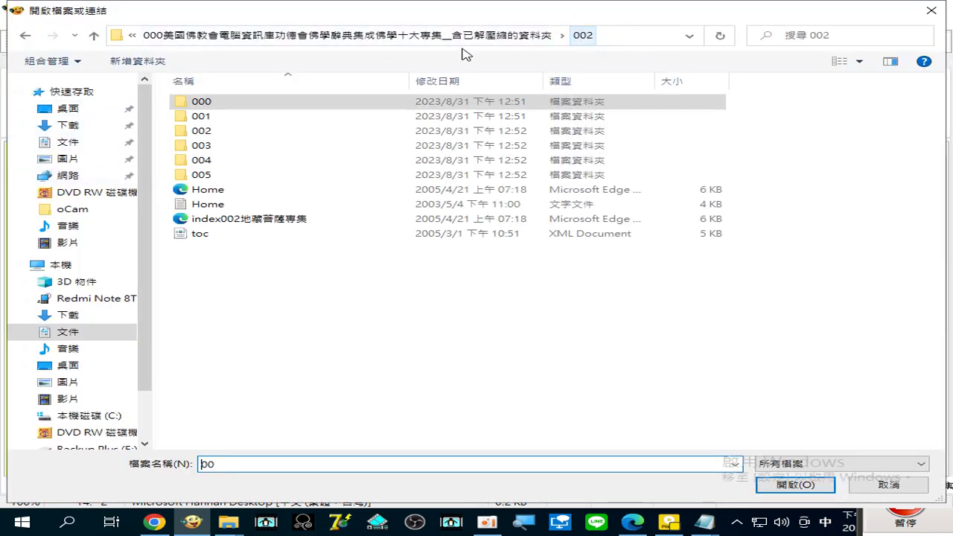
double_click(191, 120)
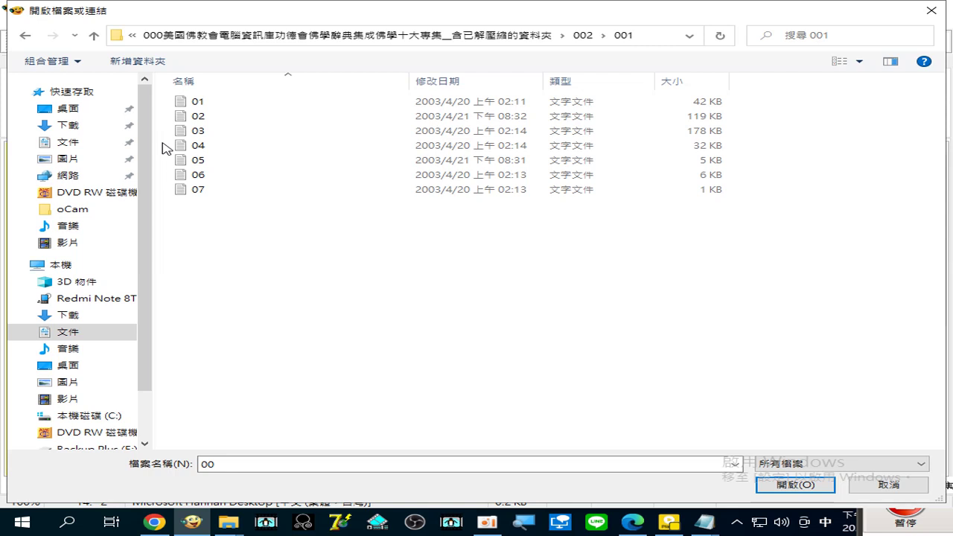
key(ctrl+a)
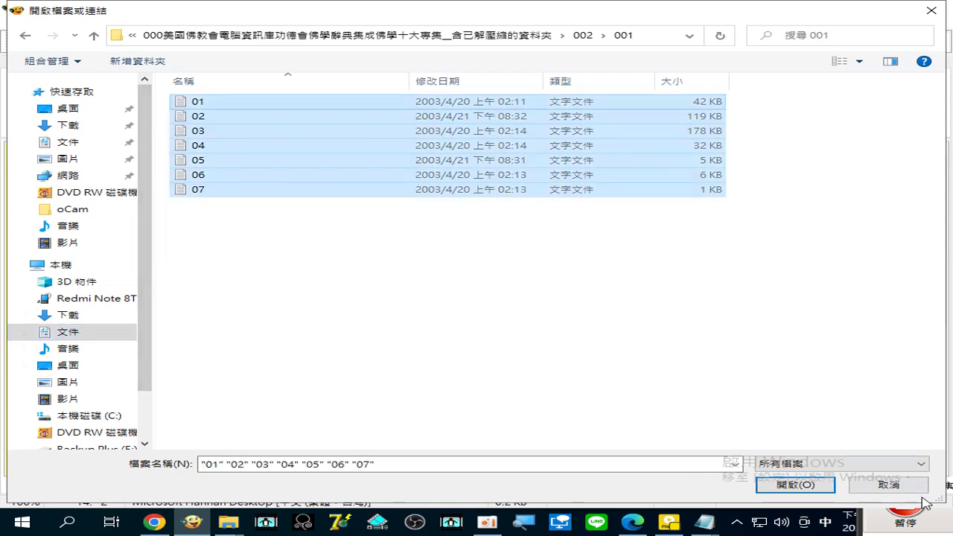
click(810, 488)
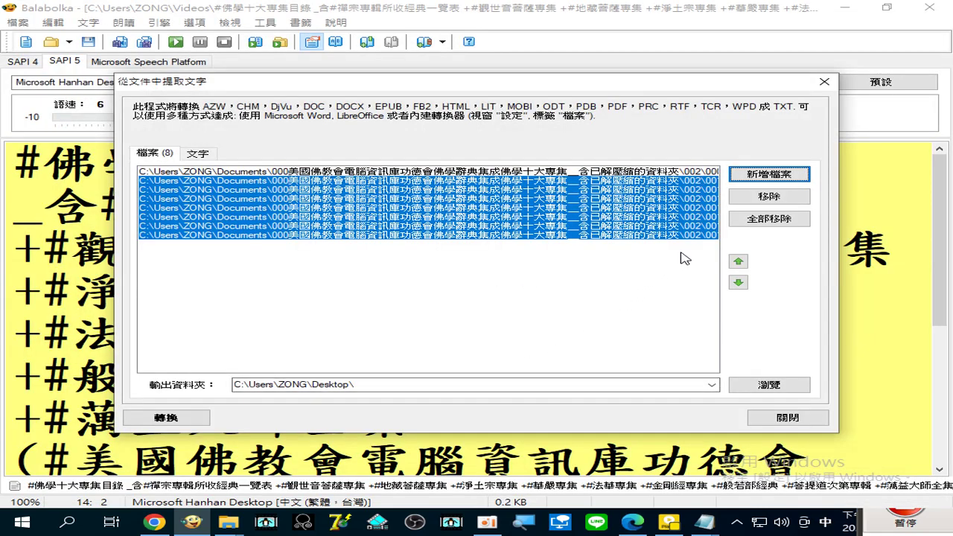
Step: Add all text files 08 to 25 from folder 002\002 to the extraction list
click(770, 176)
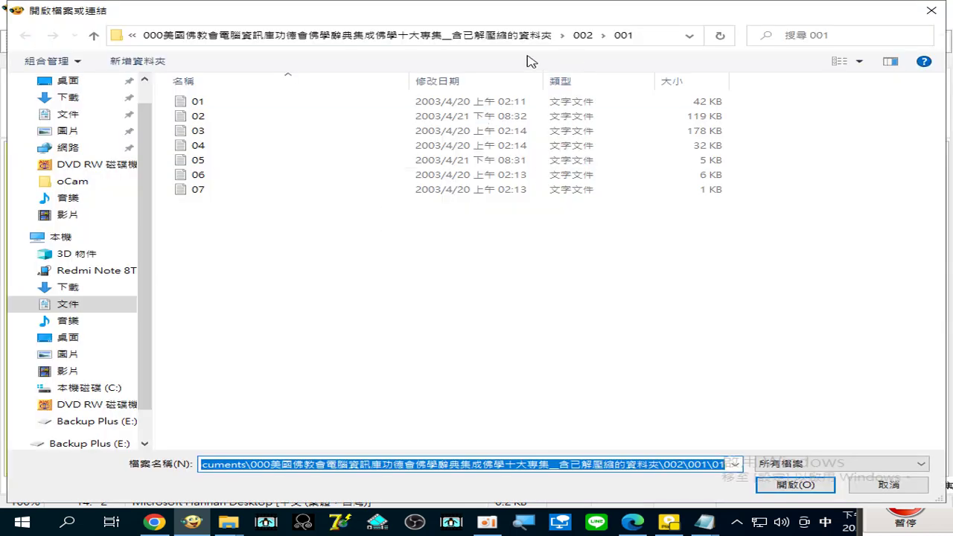
click(584, 36)
click(202, 131)
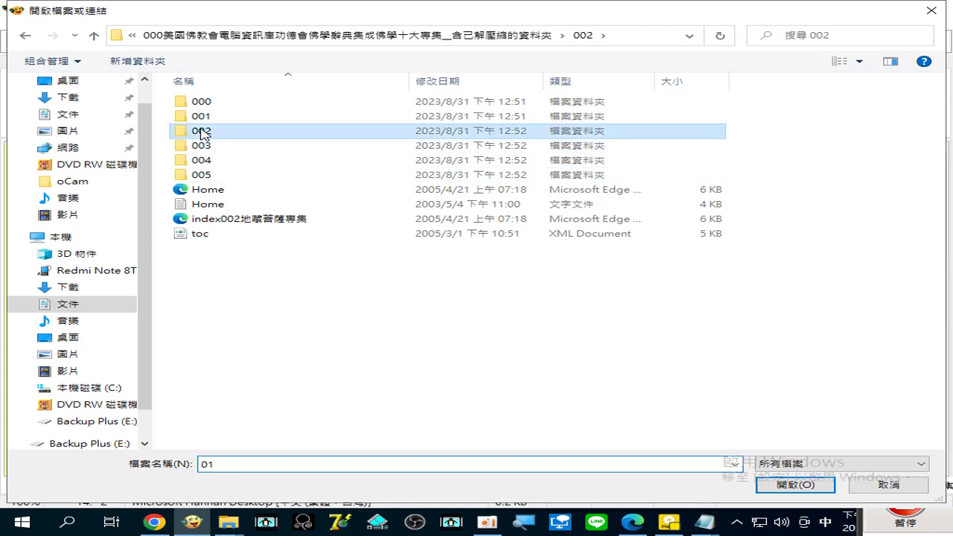
double_click(203, 131)
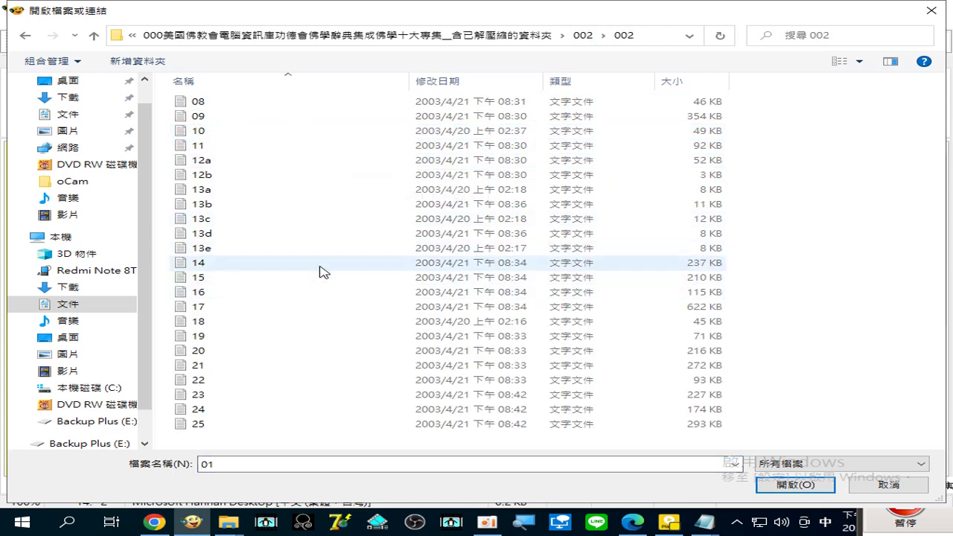
key(ctrl+a)
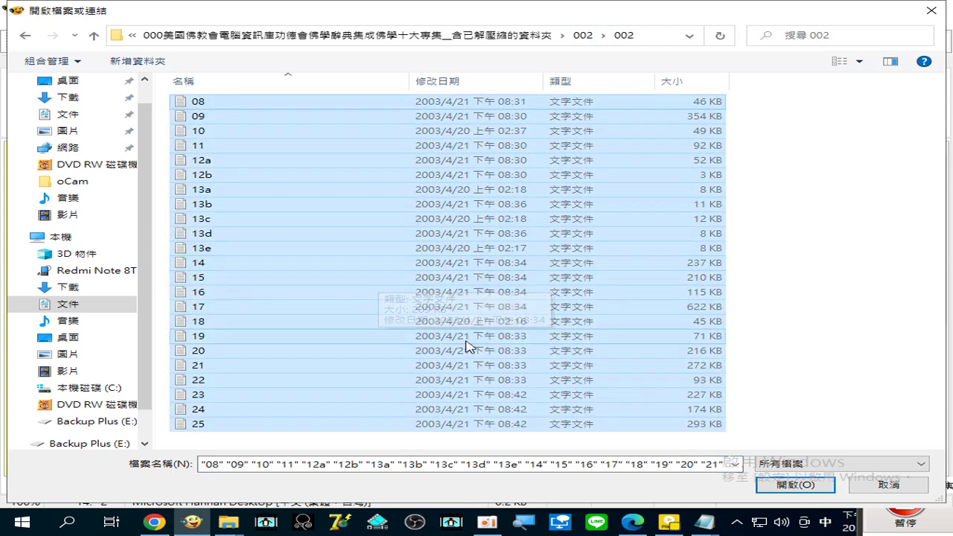
click(781, 488)
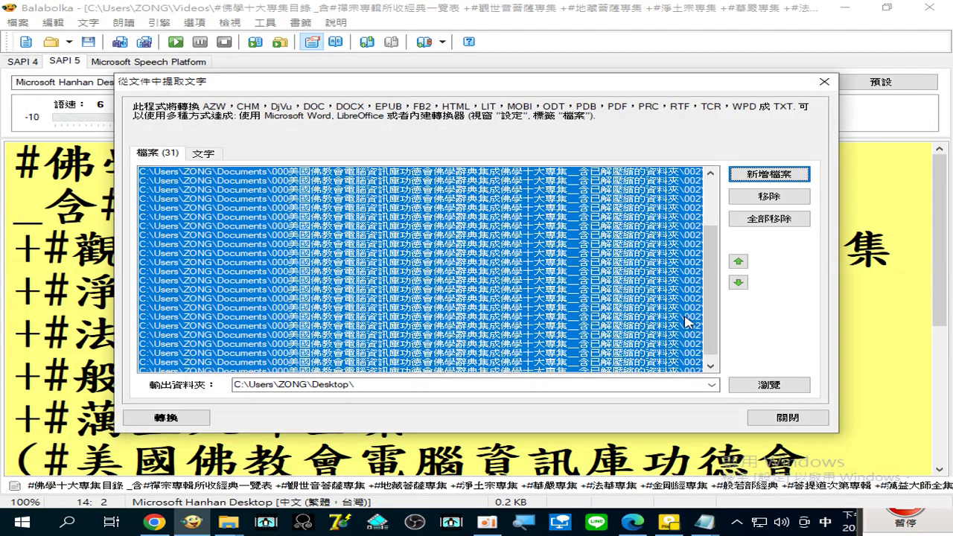
Step: Add all text files 26 to 30-08 from folder 002\003 to the extraction list
click(763, 177)
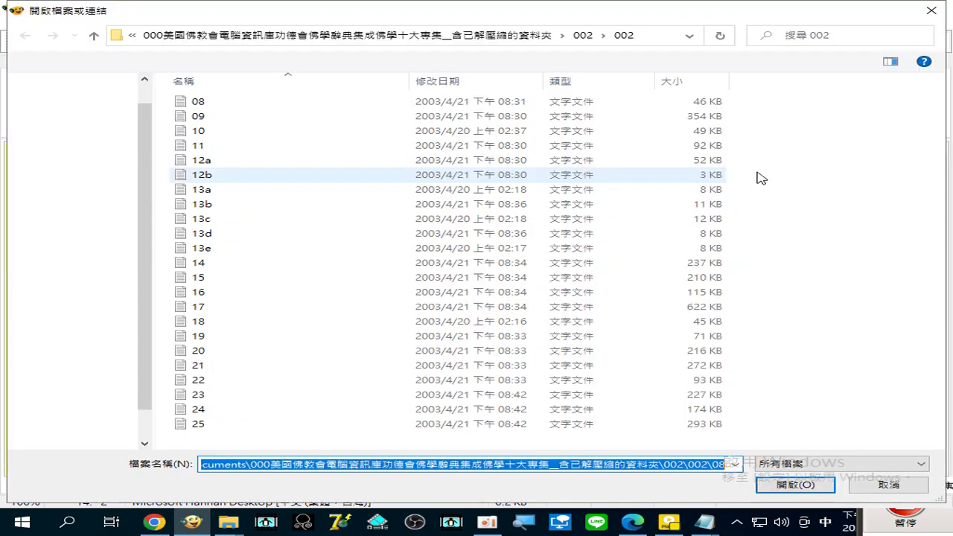
click(593, 38)
click(209, 151)
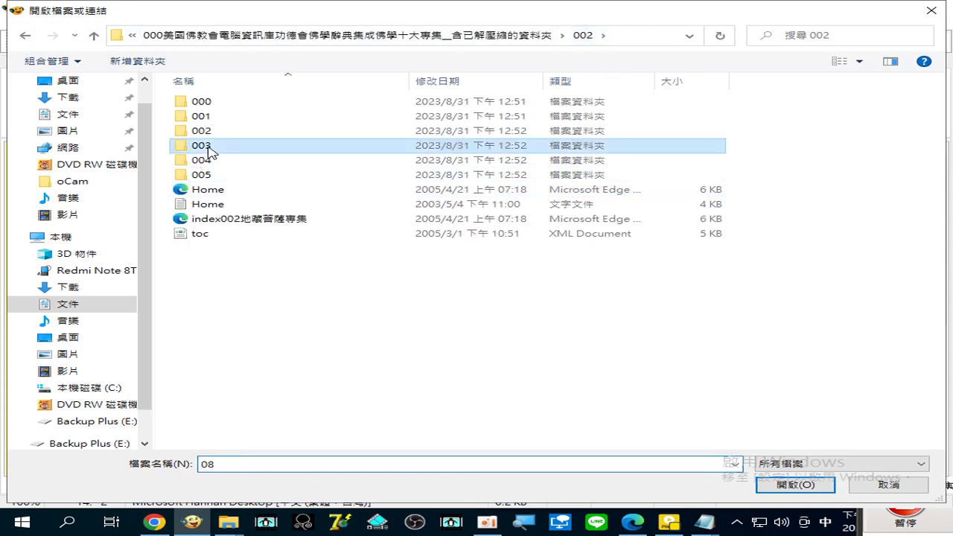
double_click(210, 149)
key(ctrl+a)
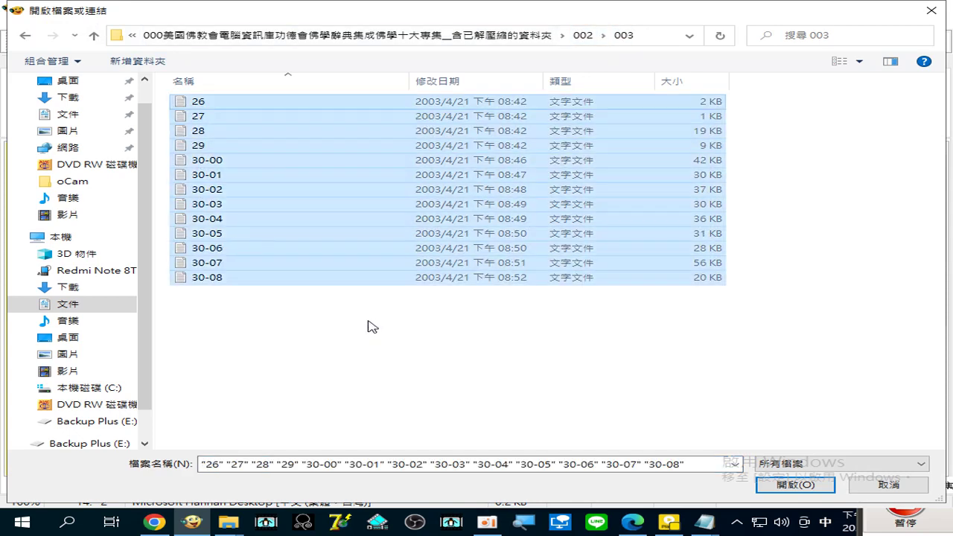
key(Return)
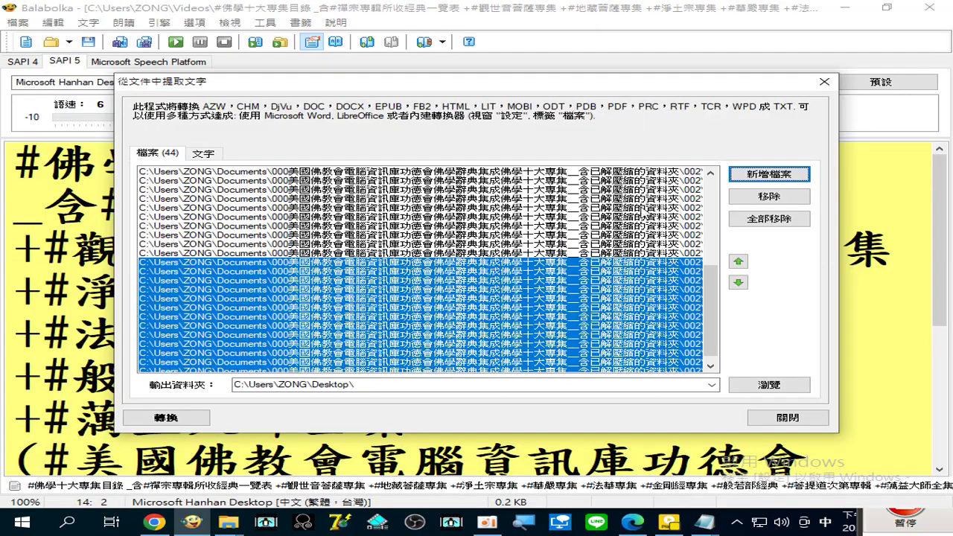
Step: Add all text files 31 to 35 from folder 002\004 to the extraction list
click(733, 172)
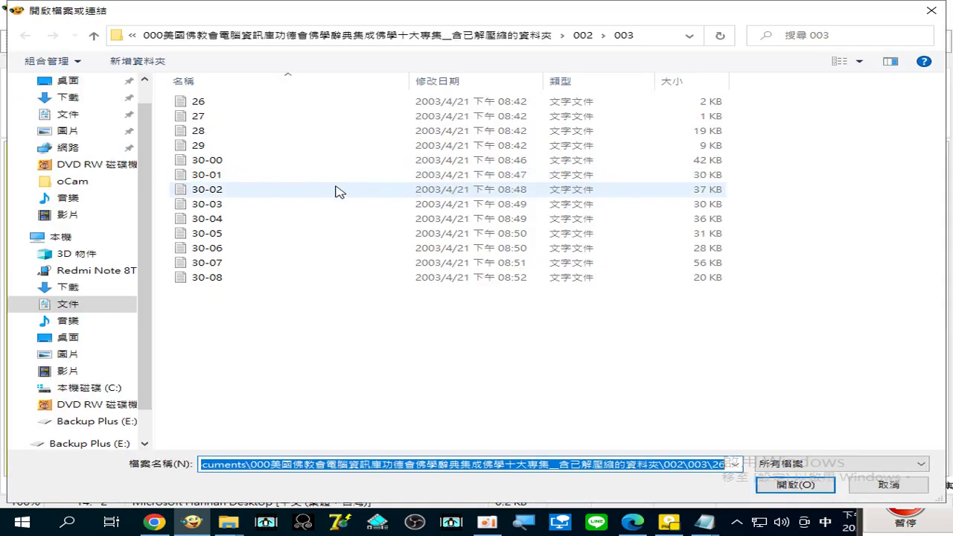
click(584, 36)
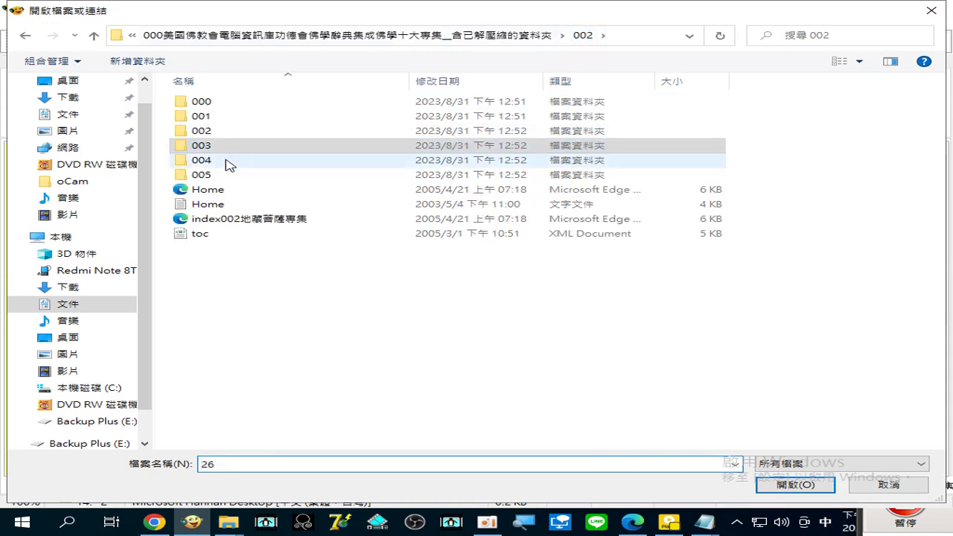
double_click(205, 162)
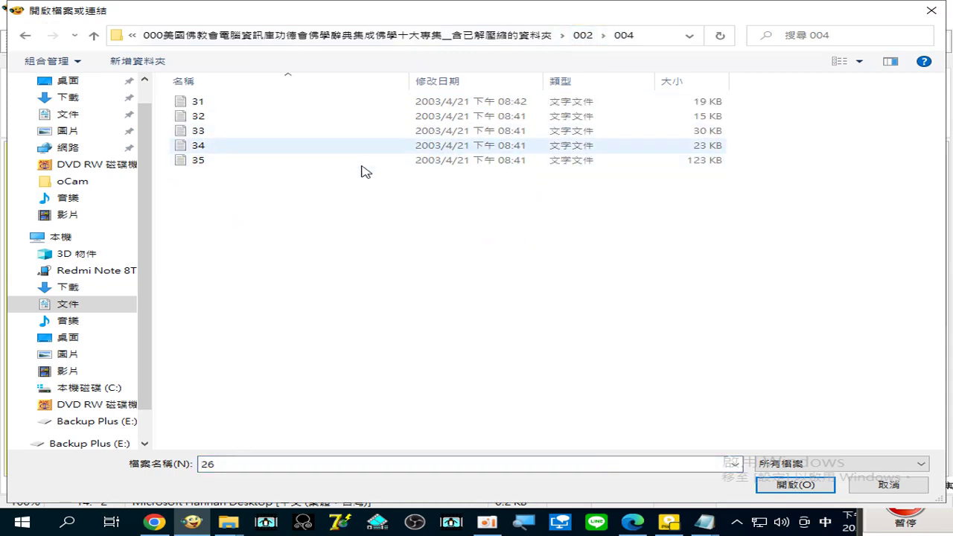
key(ctrl+a)
click(802, 485)
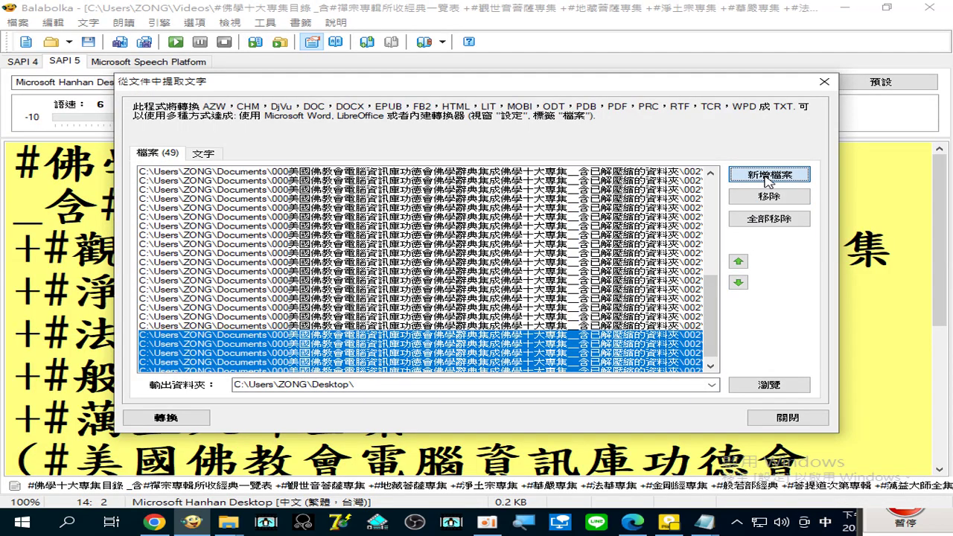
Step: Add text files 36 and 37 from folder 002\005, then convert the whole list into the Desktop output folder
click(769, 176)
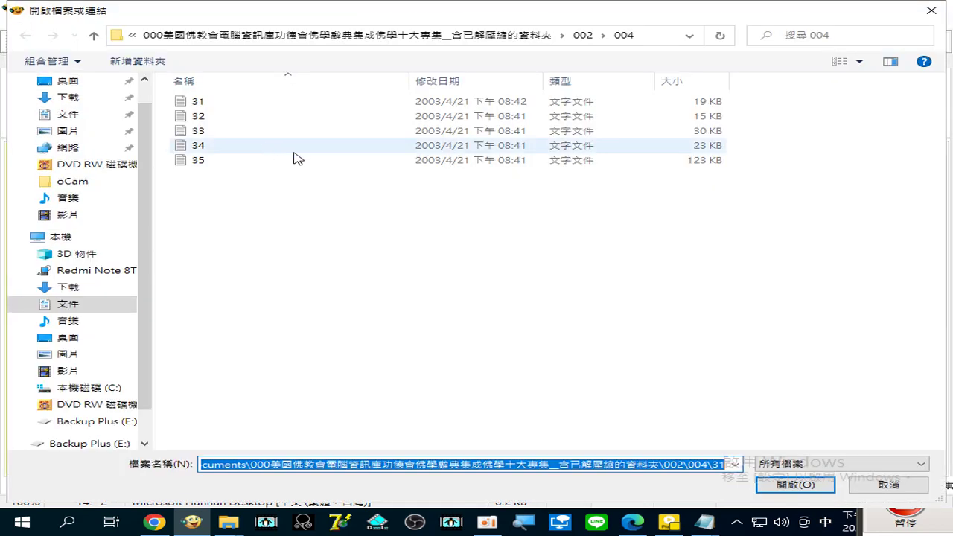
click(586, 36)
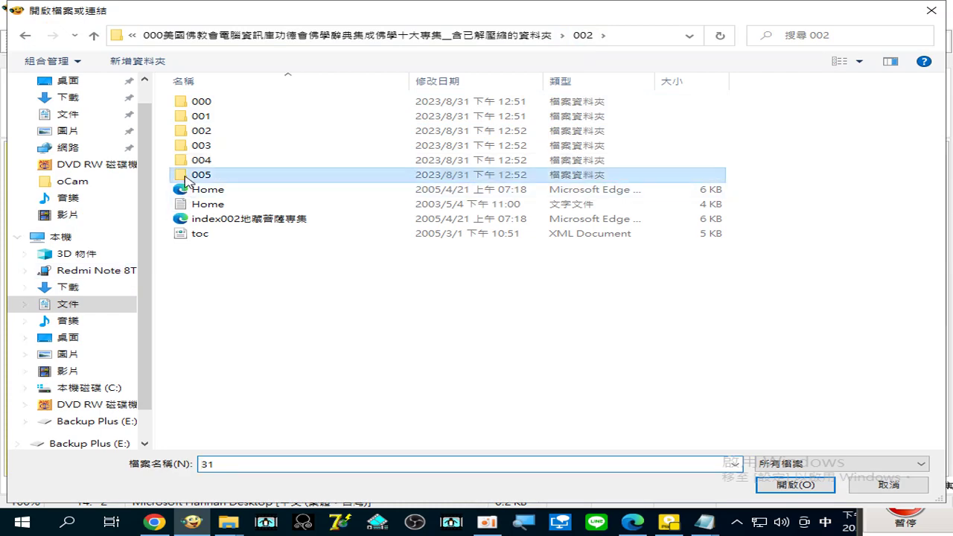
double_click(332, 174)
key(ctrl+a)
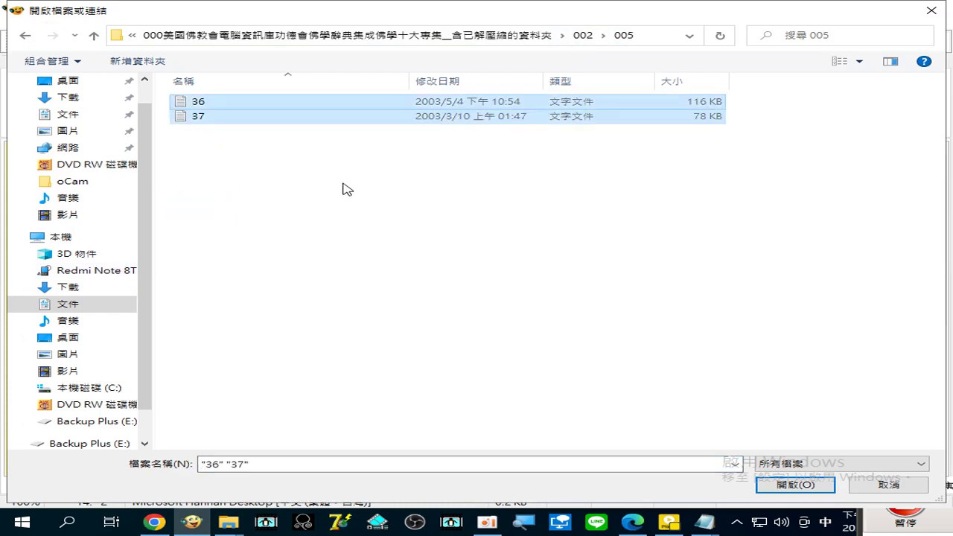
click(808, 486)
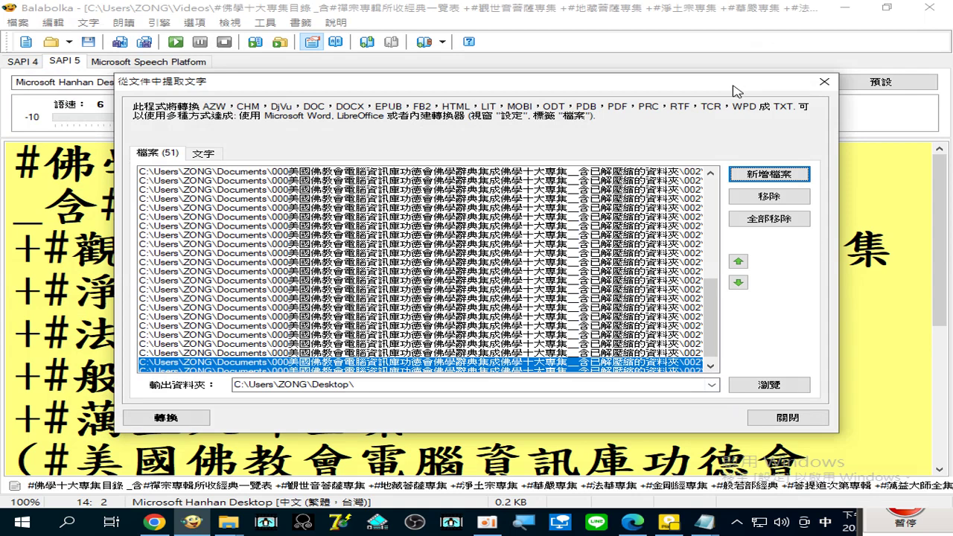
click(183, 420)
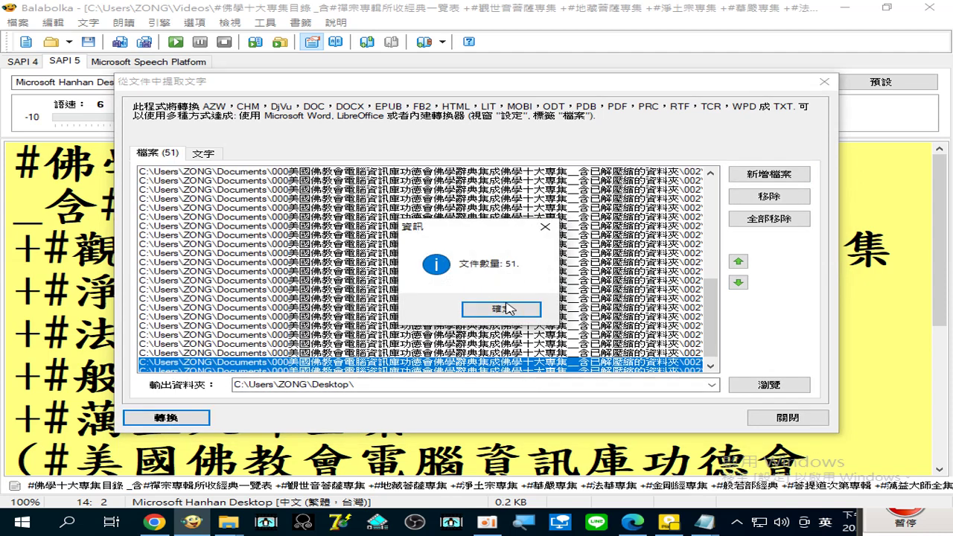
click(517, 309)
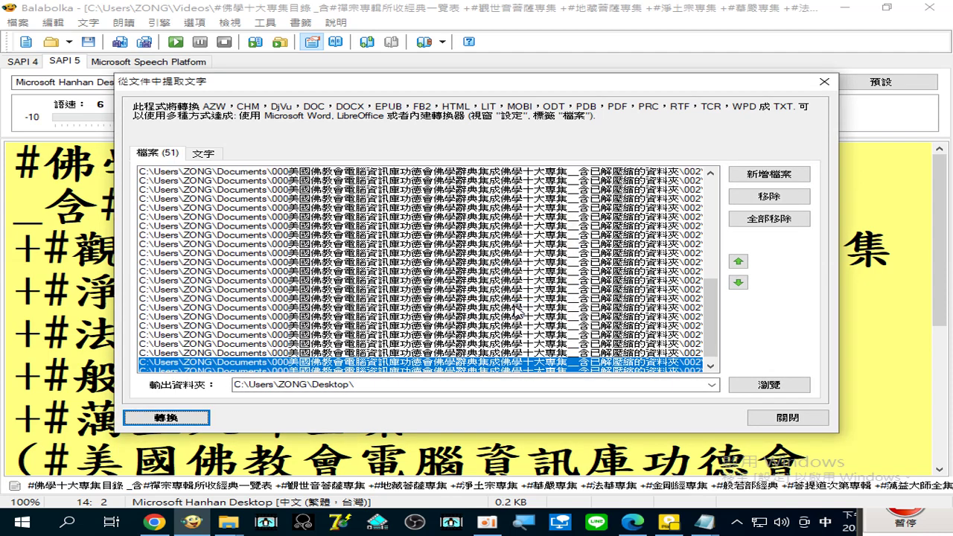
Step: Switch to File Explorer, open the Desktop folder and inspect the text file 111 in the maximized window
click(229, 525)
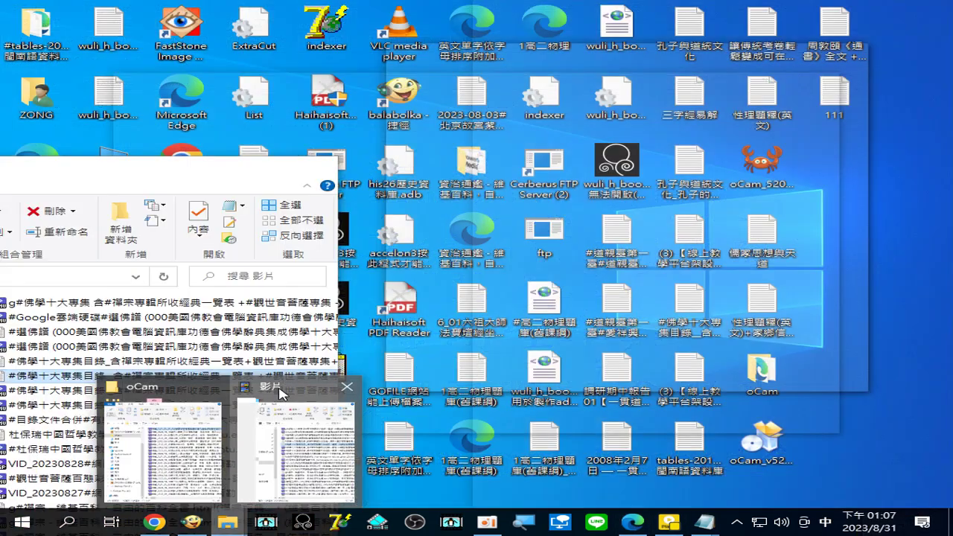
click(291, 447)
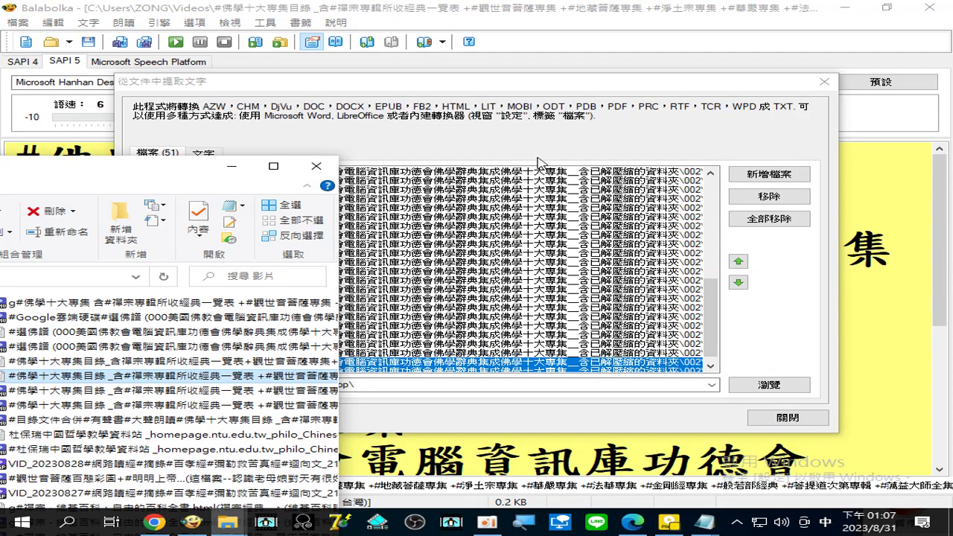
drag(202, 176, 624, 131)
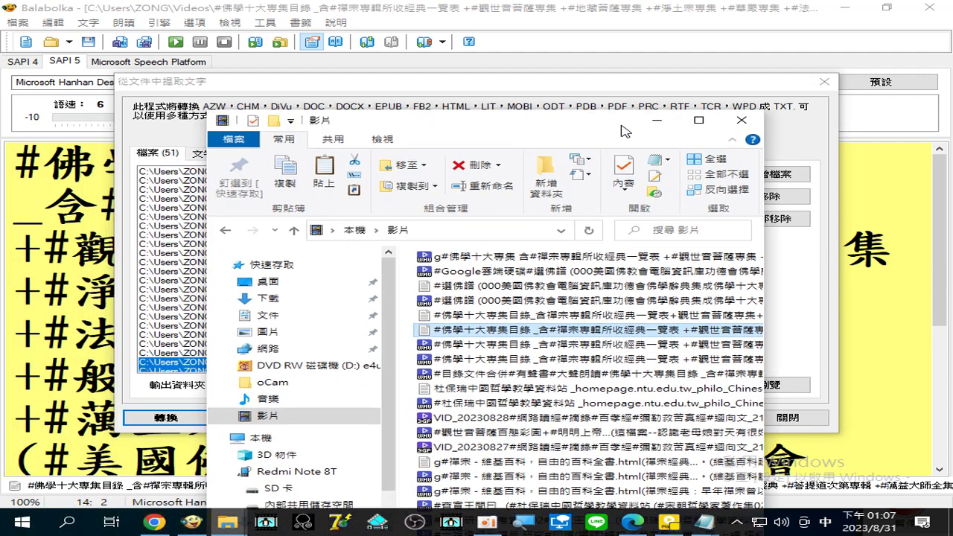
click(267, 283)
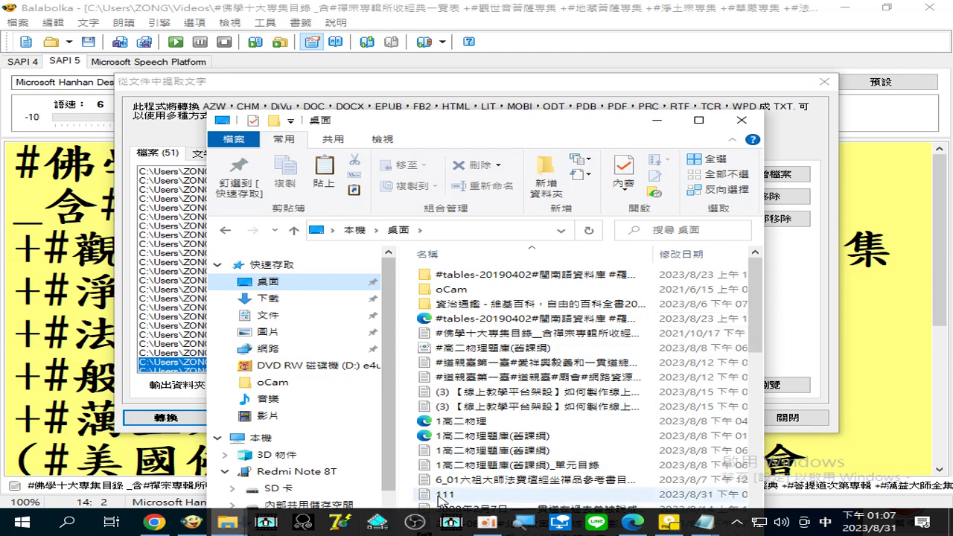
right_click(441, 495)
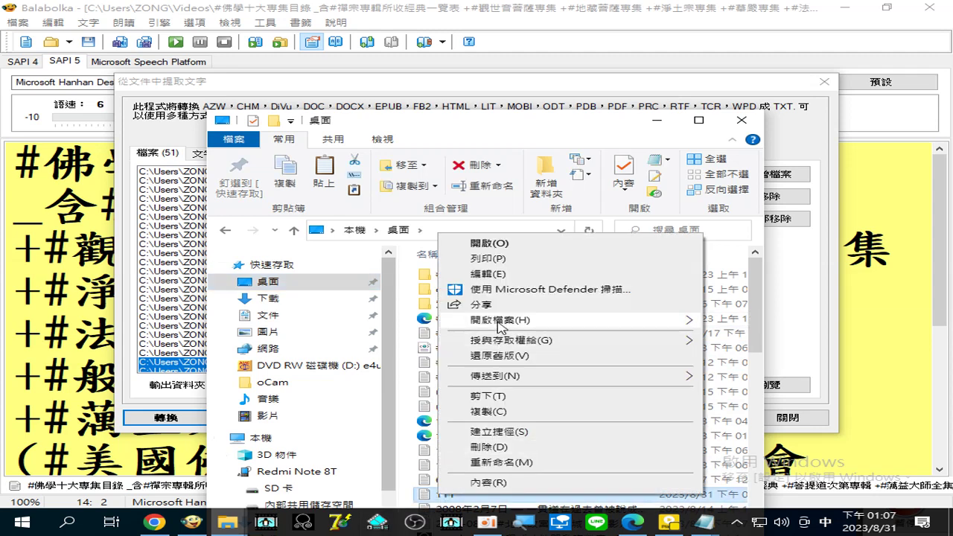
mouse_move(499, 328)
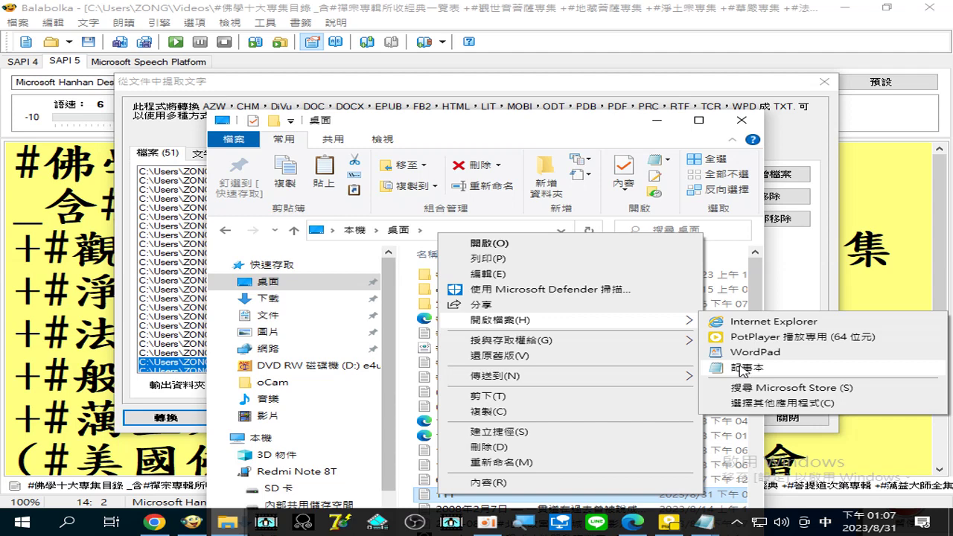
click(467, 142)
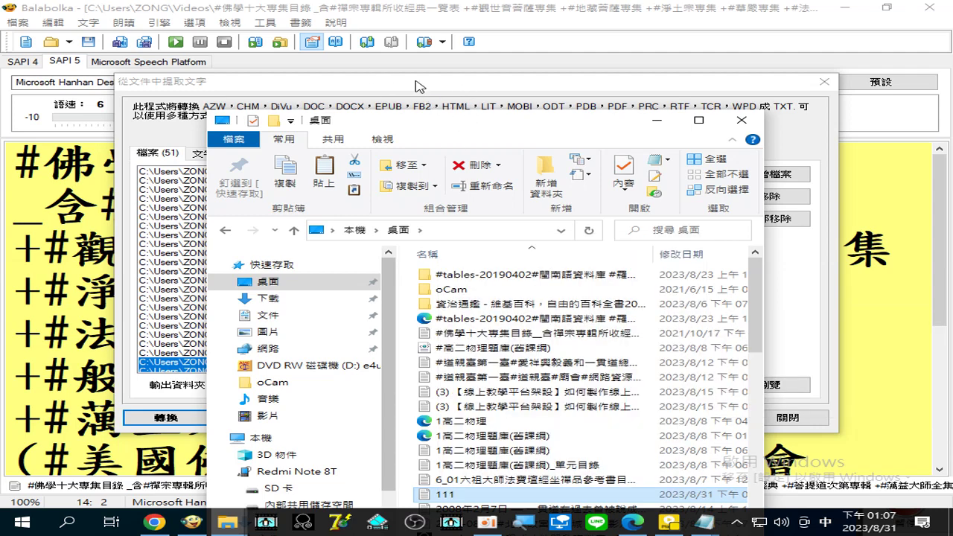
drag(512, 128, 471, 107)
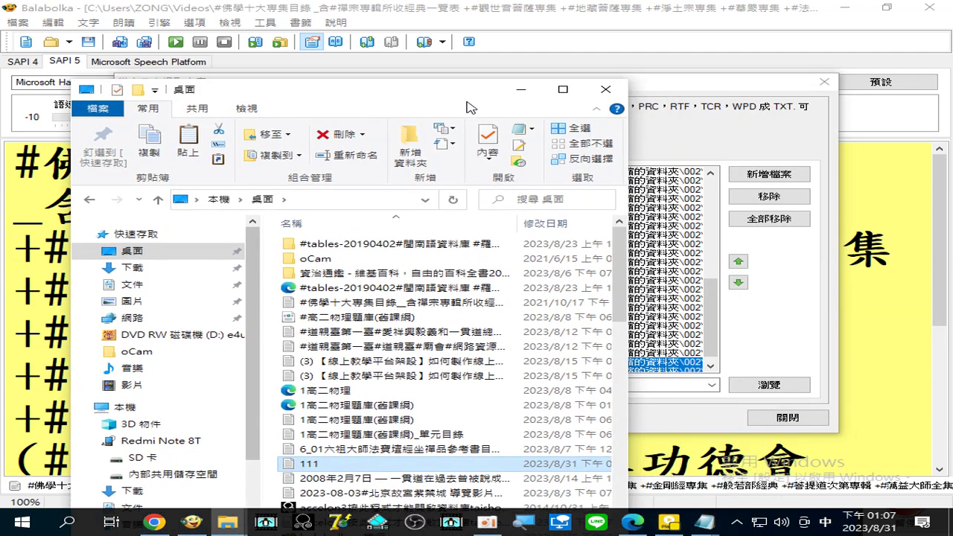
click(563, 89)
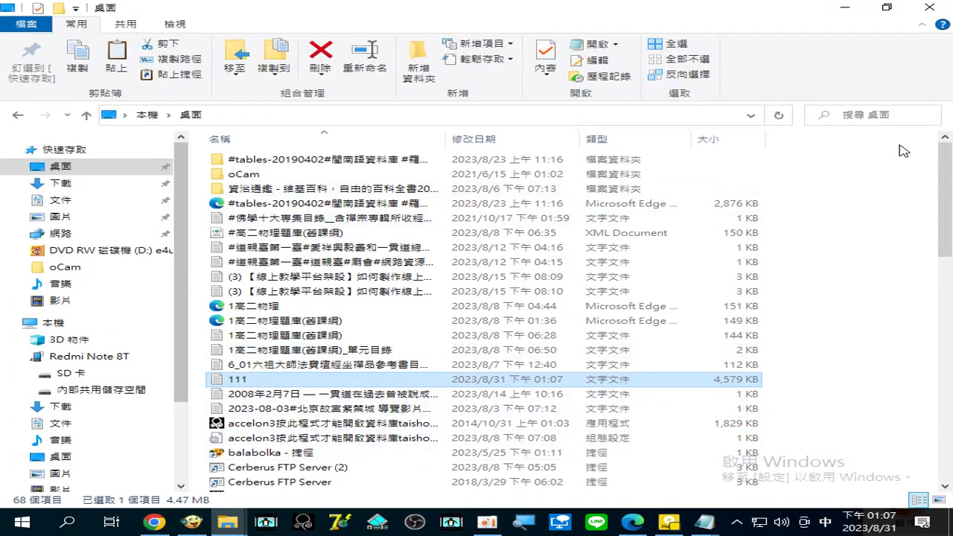
Step: Collapse and expand the File Explorer ribbon repeatedly, leaving it expanded
click(924, 27)
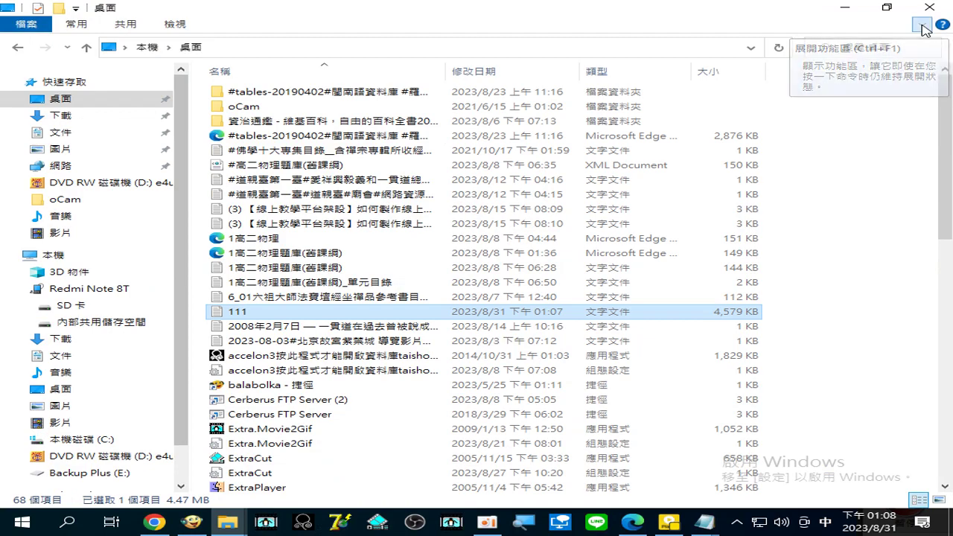
click(924, 29)
click(924, 28)
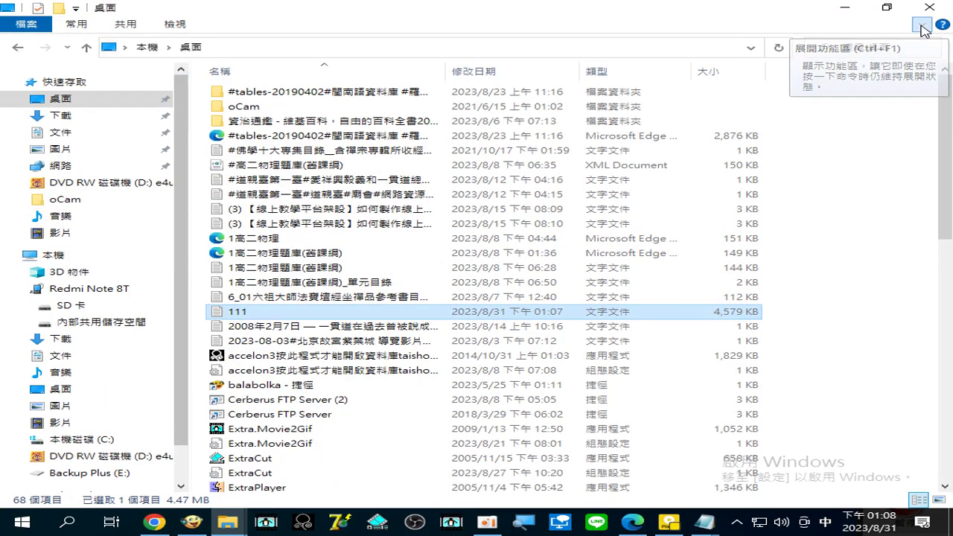
click(924, 28)
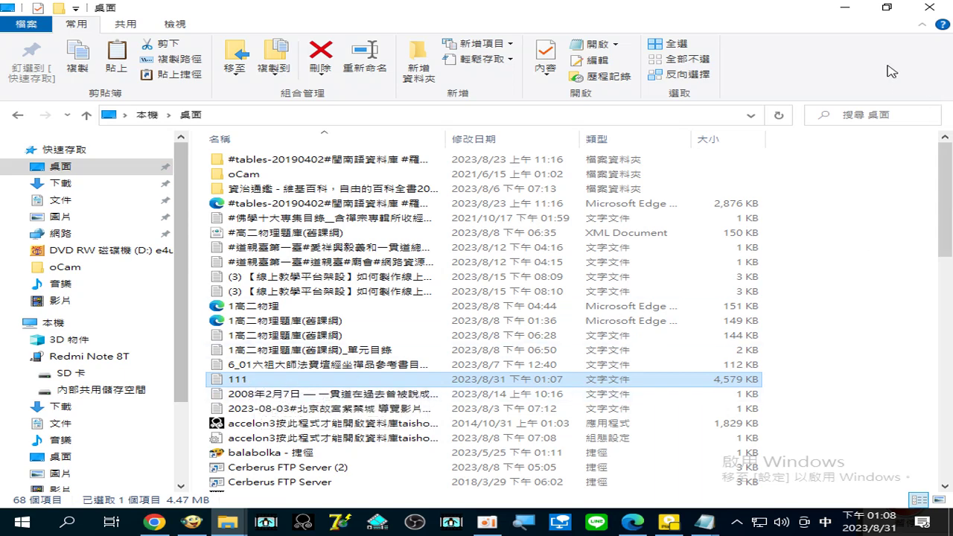
Step: Restore the File Explorer window's size and minimize it, and close Balabolka's text extraction dialog
click(888, 9)
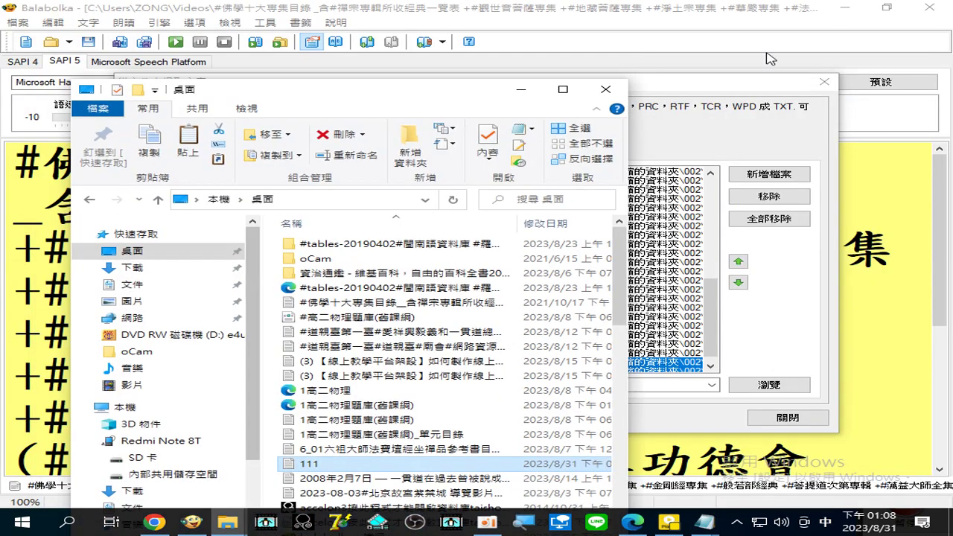
click(521, 90)
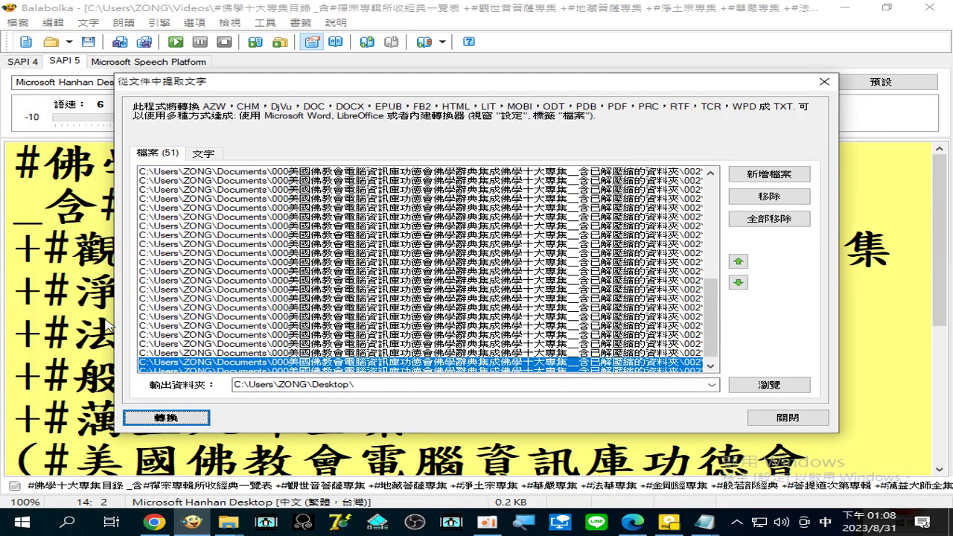
click(824, 81)
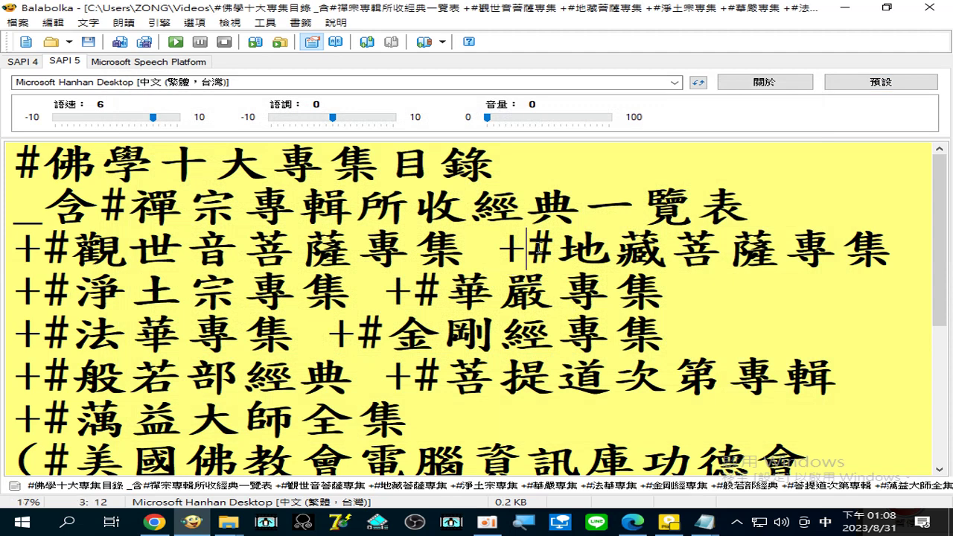
Step: Copy the title #地藏菩薩專集 from the third line of the collection list in the text
drag(529, 251, 874, 245)
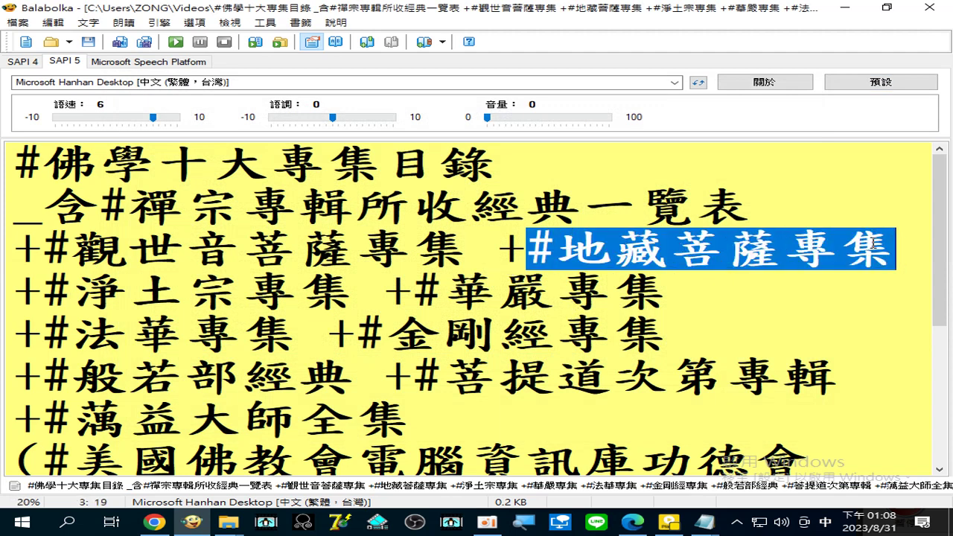
right_click(773, 255)
click(781, 276)
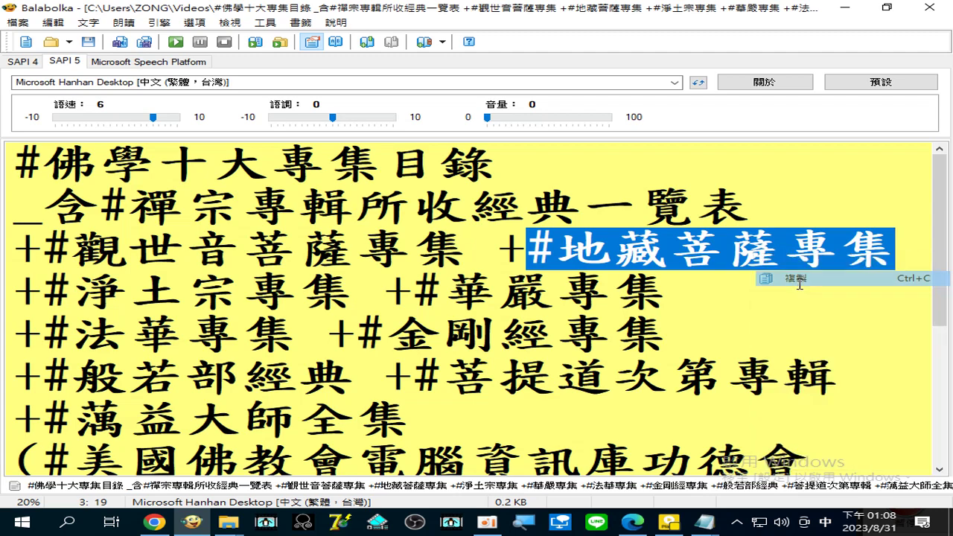
Step: Switch to File Explorer's Desktop folder and rename the text file 111 as #地藏菩薩專集 using the copied title
mouse_move(228, 523)
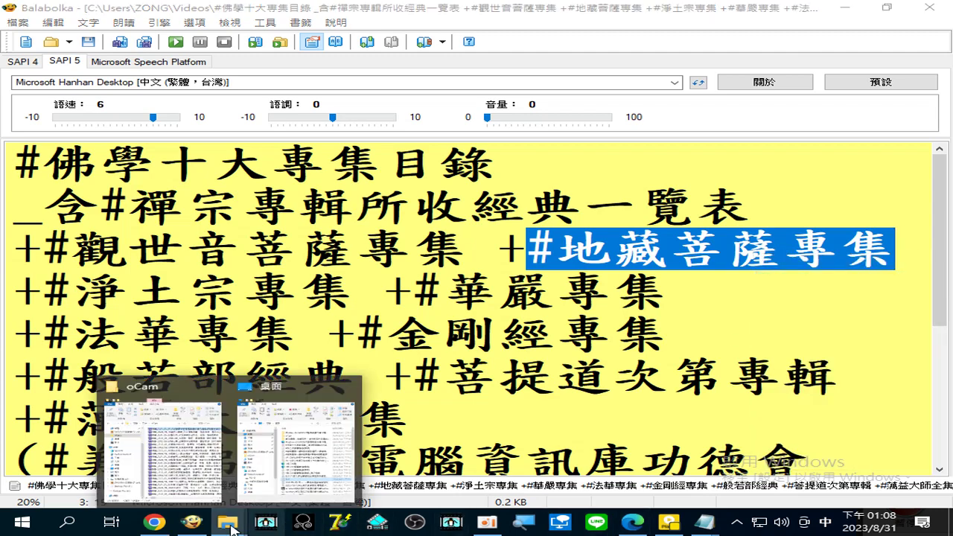
click(294, 447)
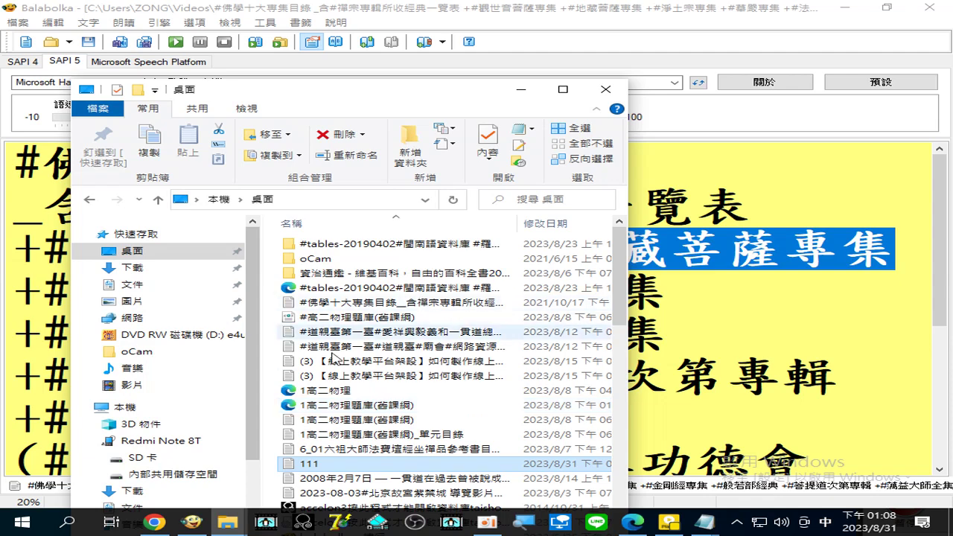
right_click(312, 473)
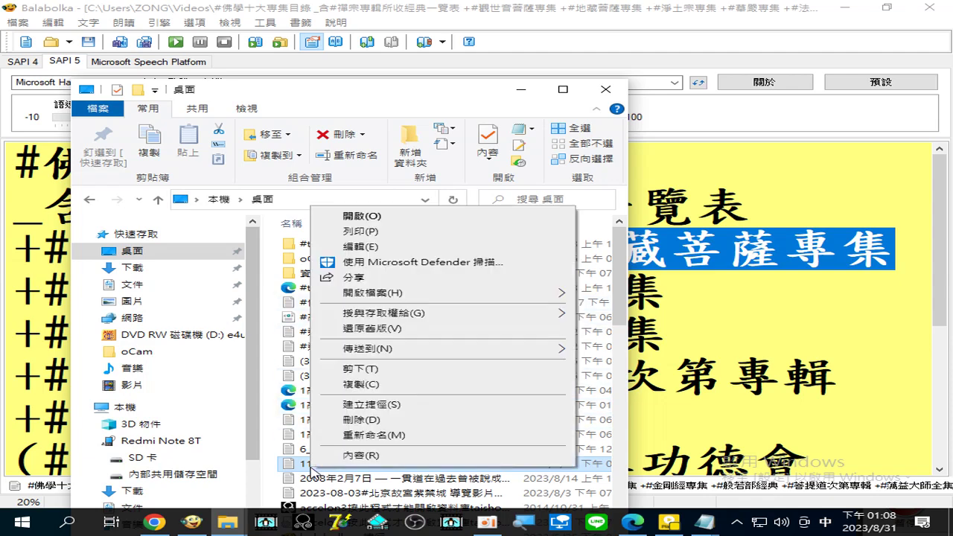
click(328, 436)
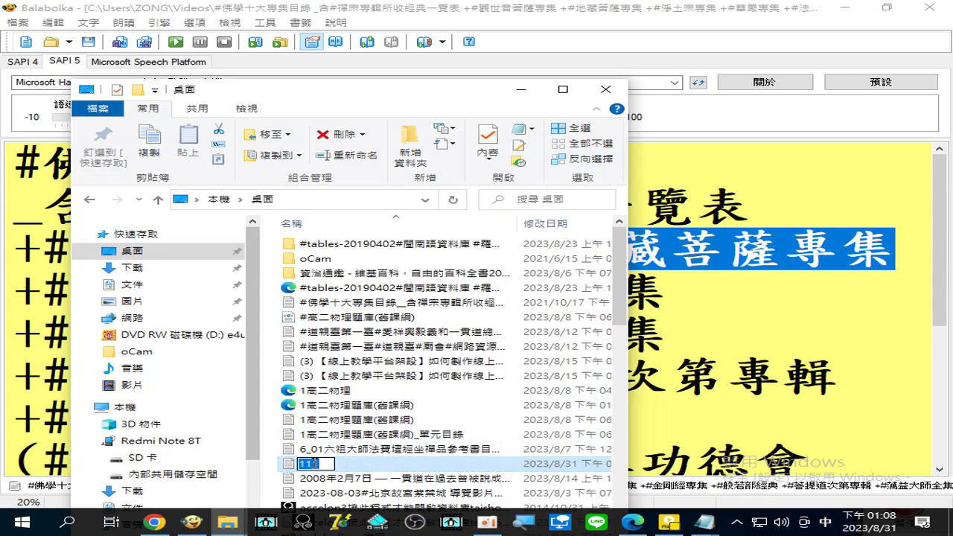
right_click(315, 465)
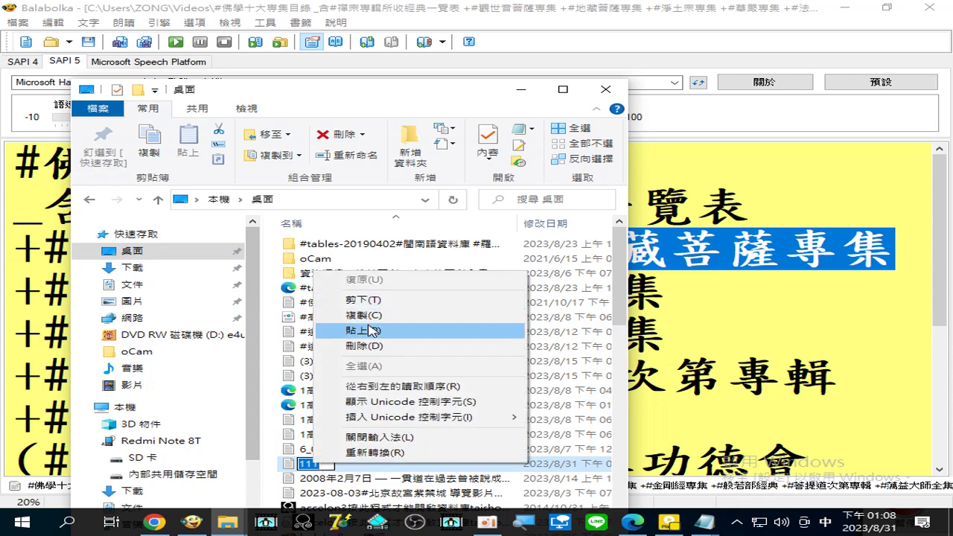
click(364, 330)
key(Return)
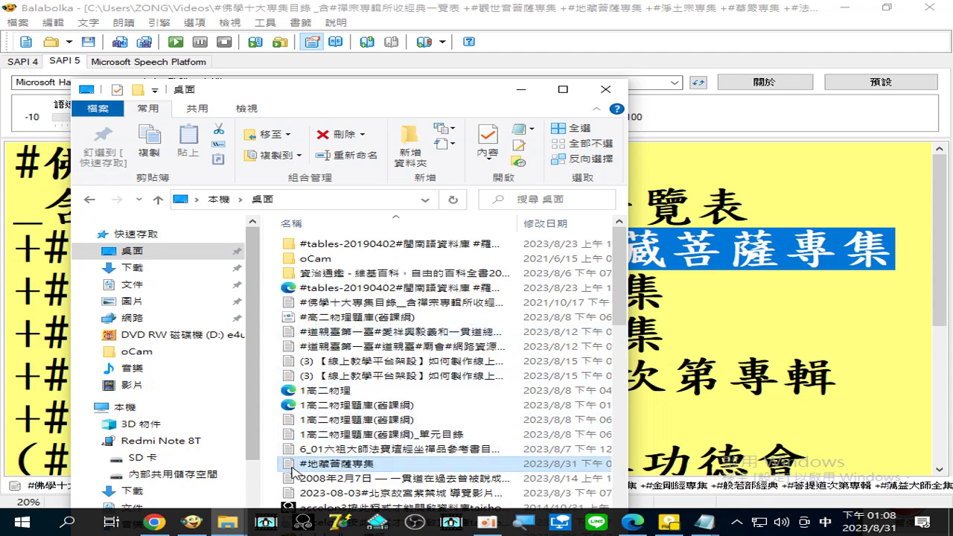
Step: Copy the #地藏菩薩專集 text file from the Desktop folder and minimize the File Explorer window
right_click(314, 465)
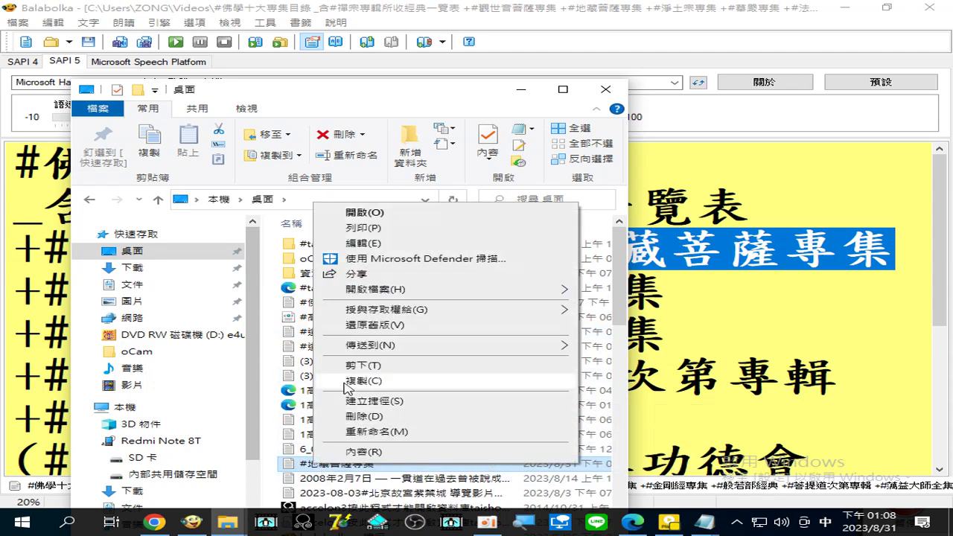
click(357, 382)
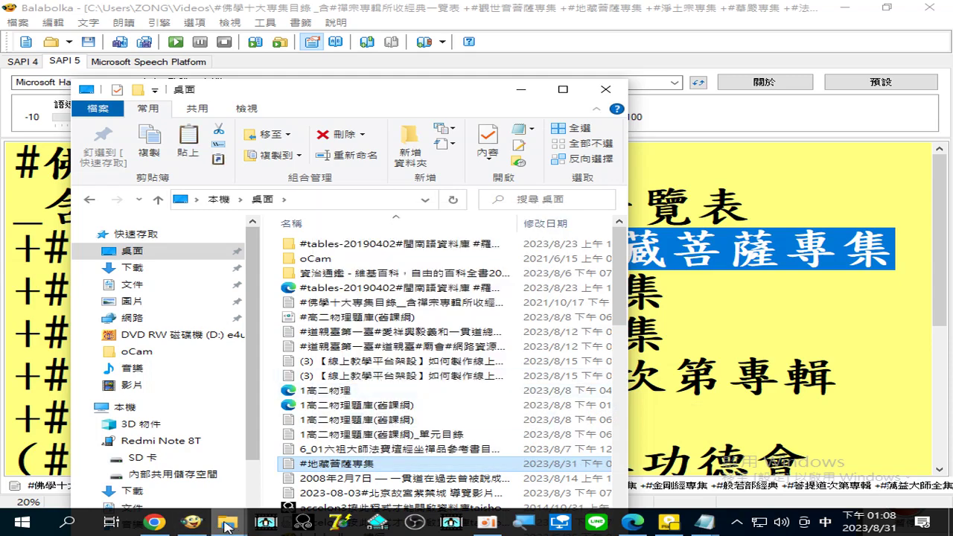
mouse_move(225, 526)
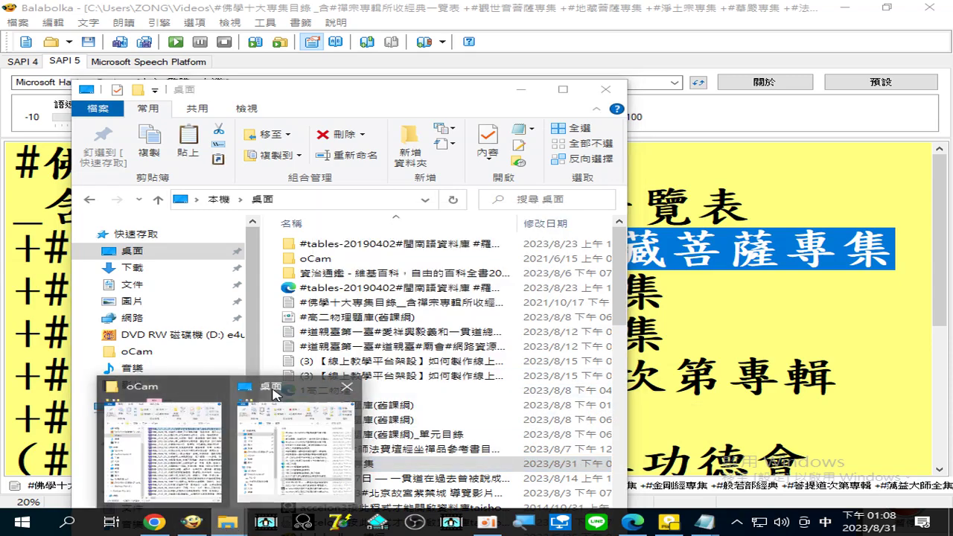
mouse_move(274, 393)
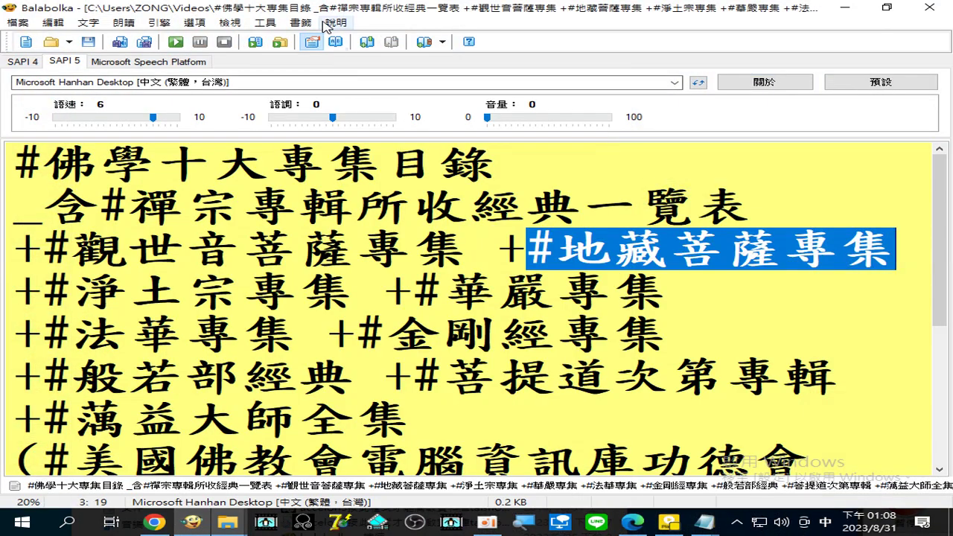
Step: Open the add-files dialog of Balabolka's text extraction, go up to collection folder 002 and paste the copied text file there
click(265, 23)
click(322, 71)
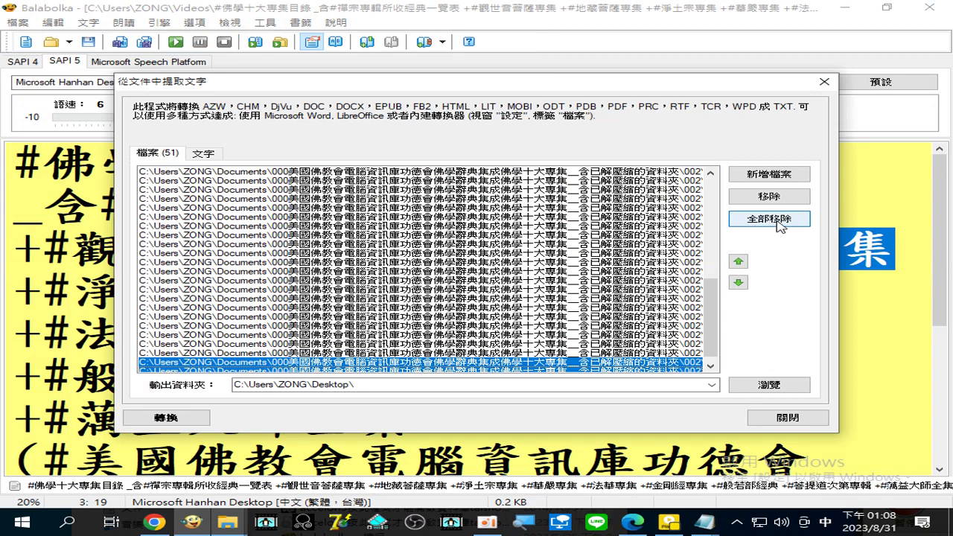
click(770, 173)
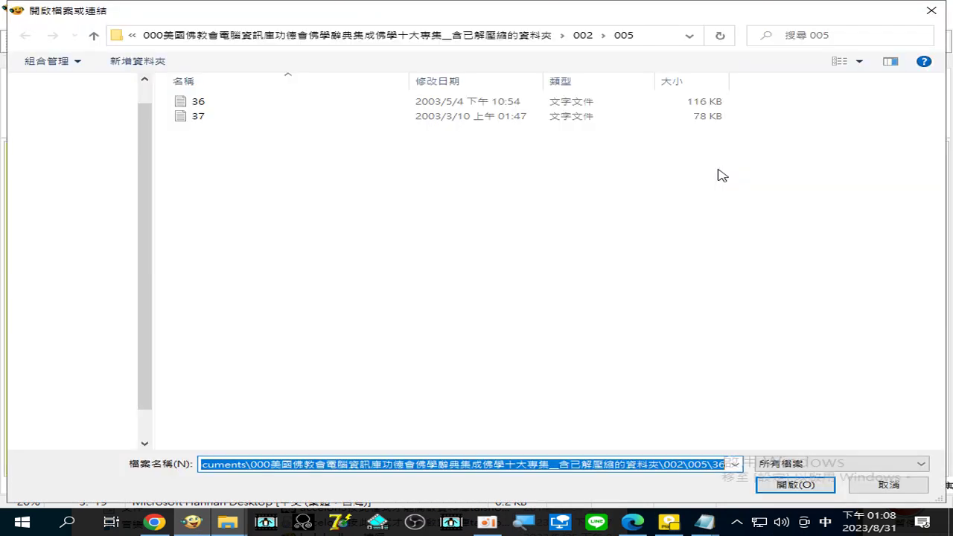
click(583, 35)
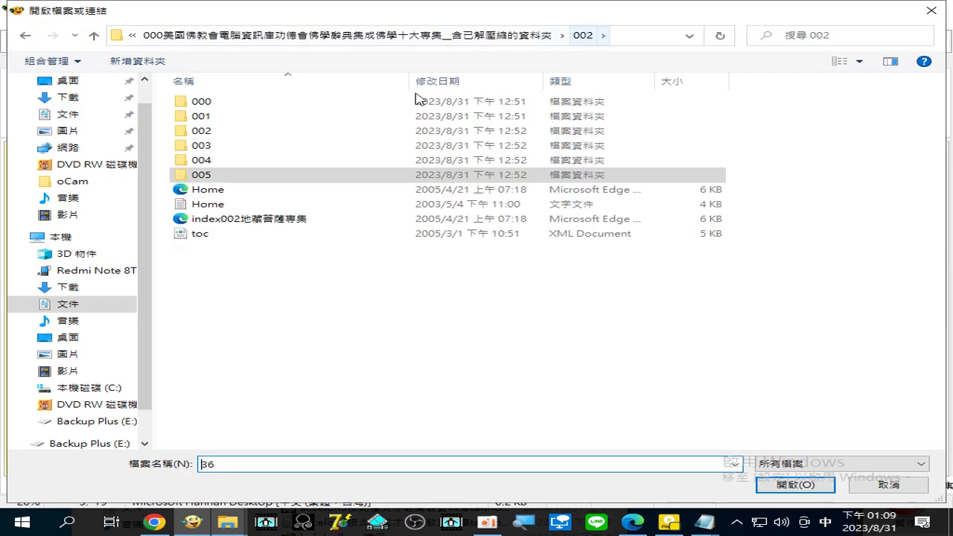
right_click(196, 326)
click(257, 400)
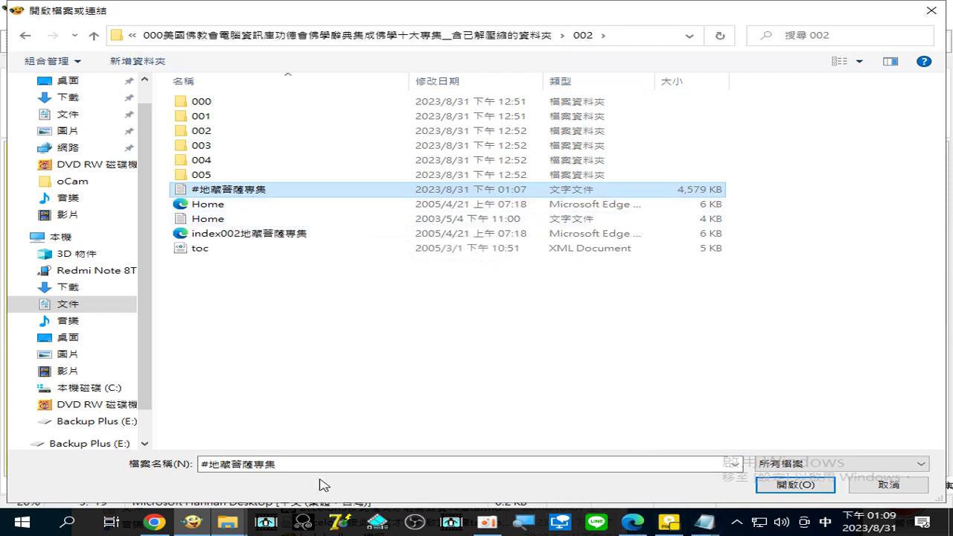
click(481, 529)
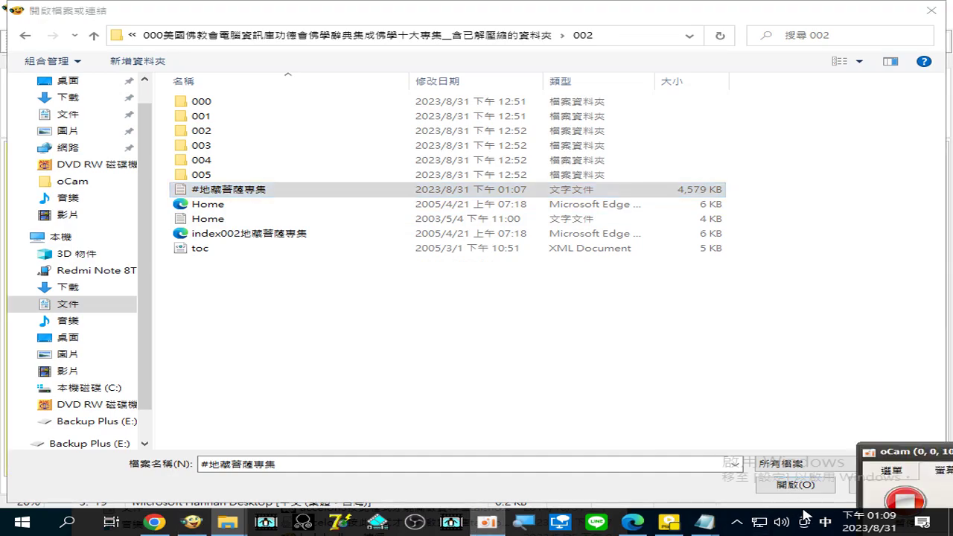